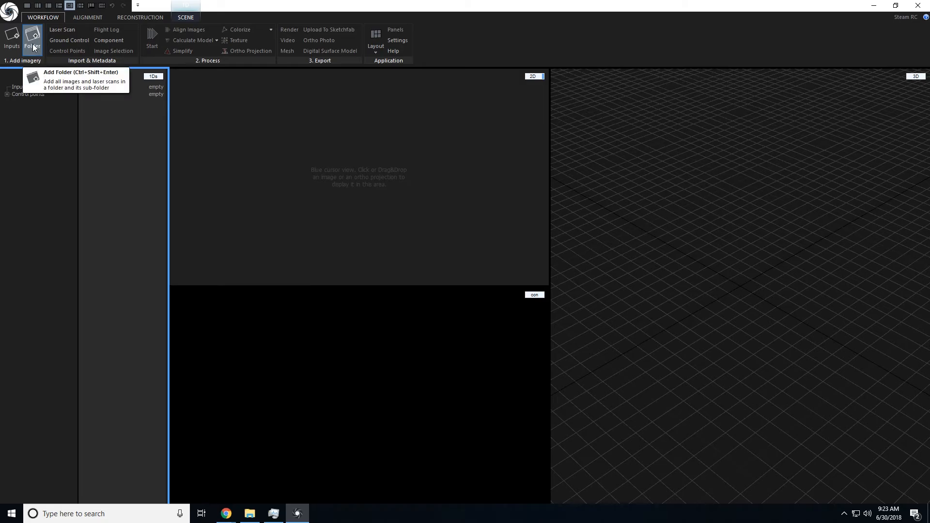
Switch to Lightroom Classic and look through the previously imported photos in the Library grid.
click(167, 513)
text(light)
key(Escape)
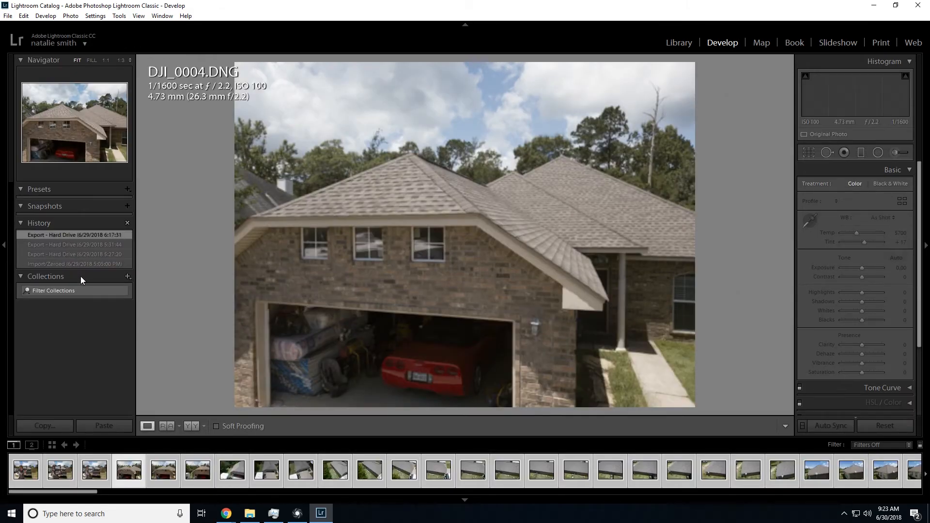
click(674, 48)
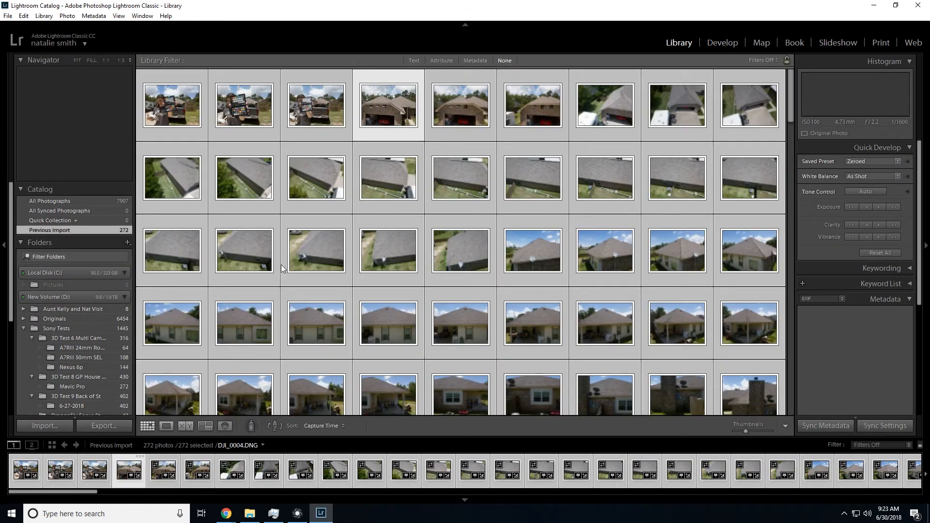
scroll(272, 276, down, 10)
scroll(271, 276, up, 10)
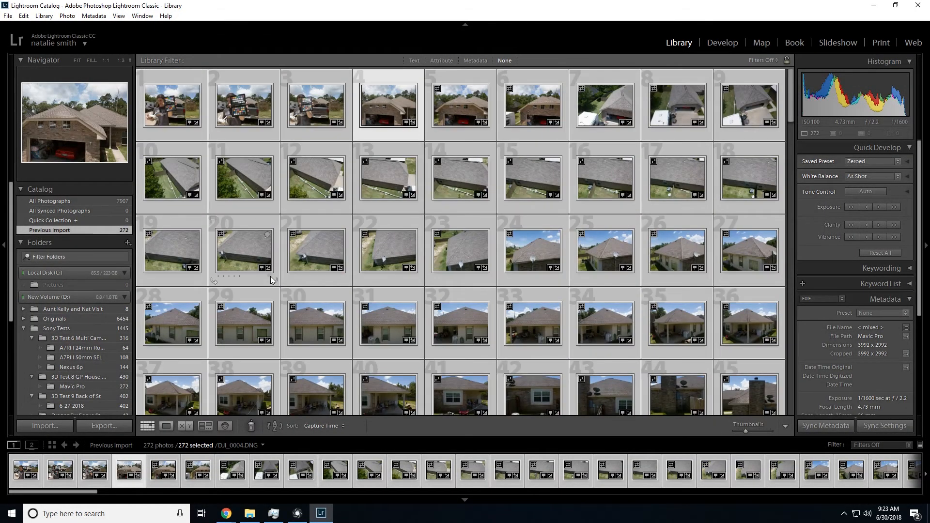
Open DJI_0001.DNG from the Mavic Pro folder and zoom in on the color chart to examine its detail.
click(72, 386)
double_click(172, 105)
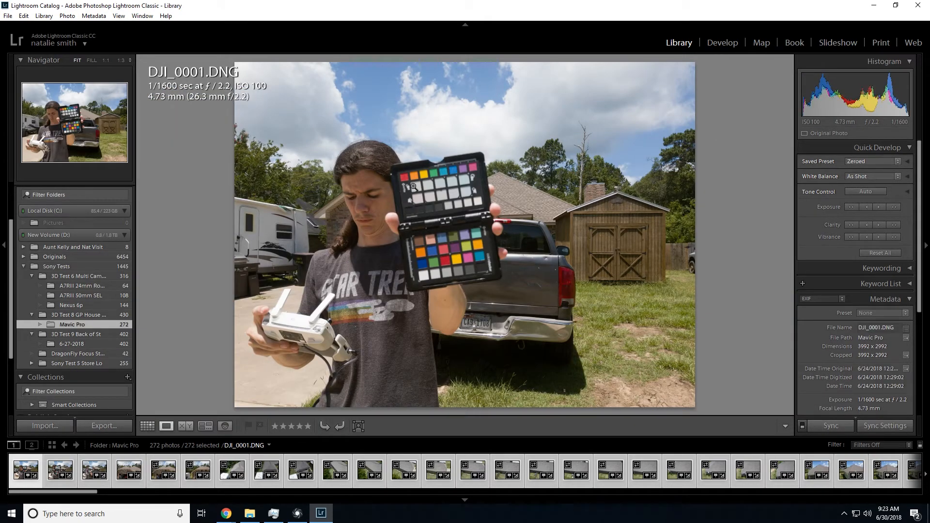
click(493, 214)
drag(503, 218, 501, 261)
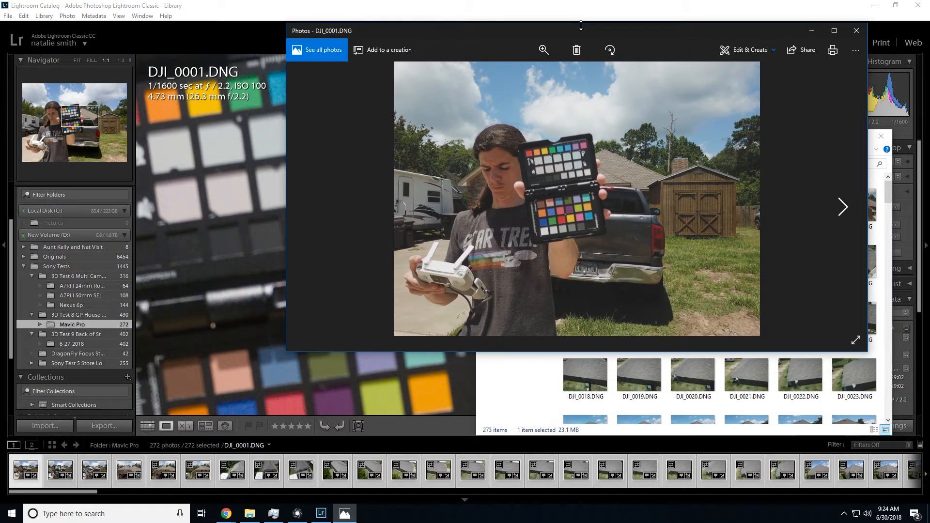
Maximize the Photos window showing DJI_0001.DNG and zoom in on the color chart.
double_click(580, 30)
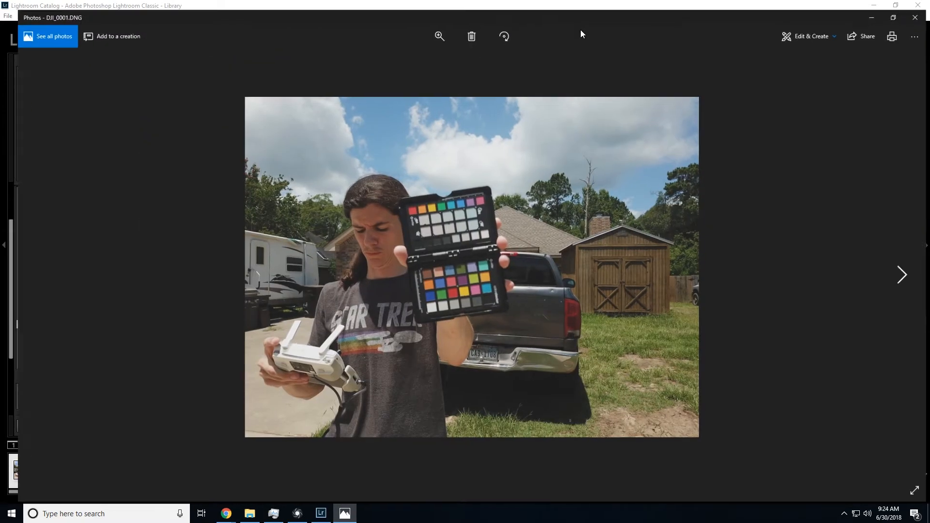
click(436, 34)
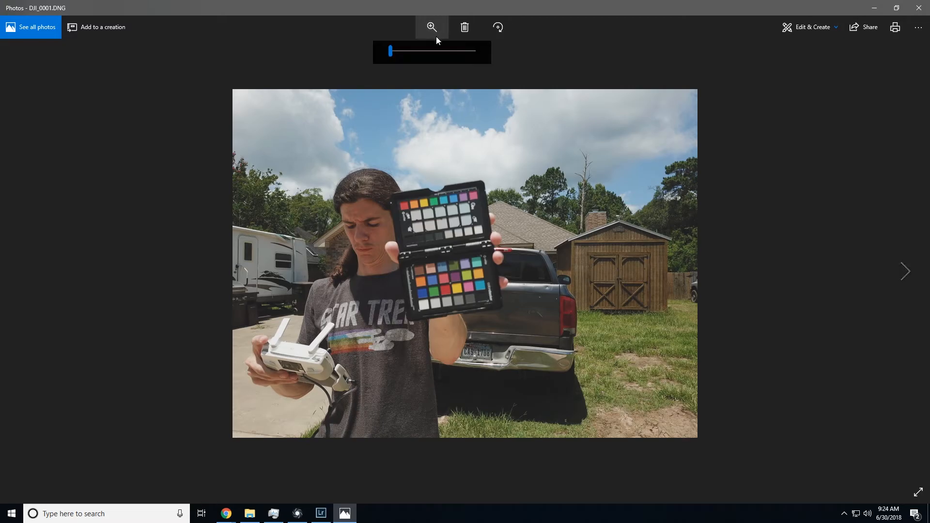
drag(391, 53, 473, 50)
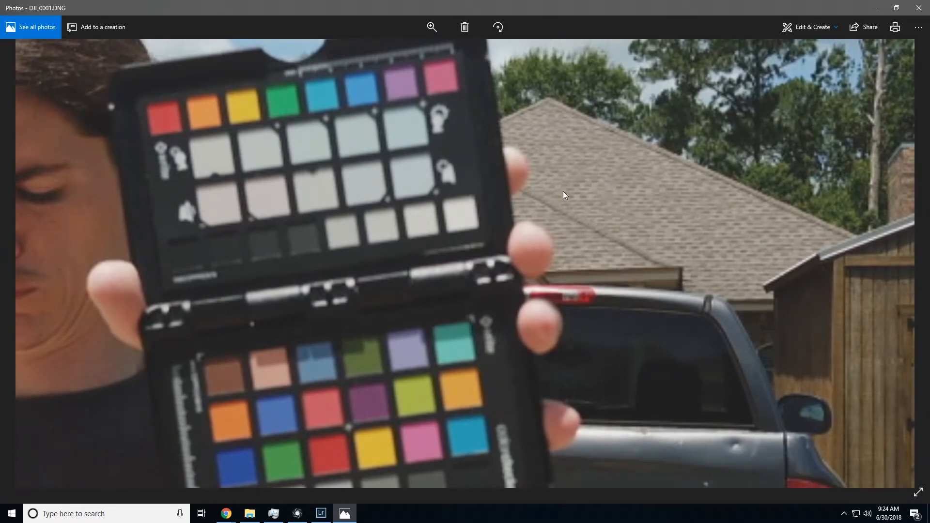
Compare the color chart detail of DJI_0001.DNG between Lightroom and Photos, and close Photos.
key(alt+Tab)
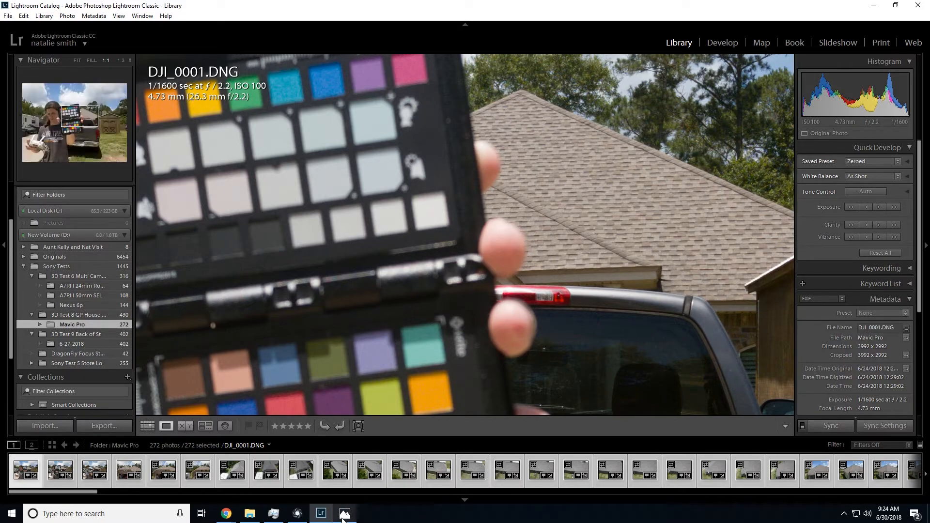
mouse_move(352, 514)
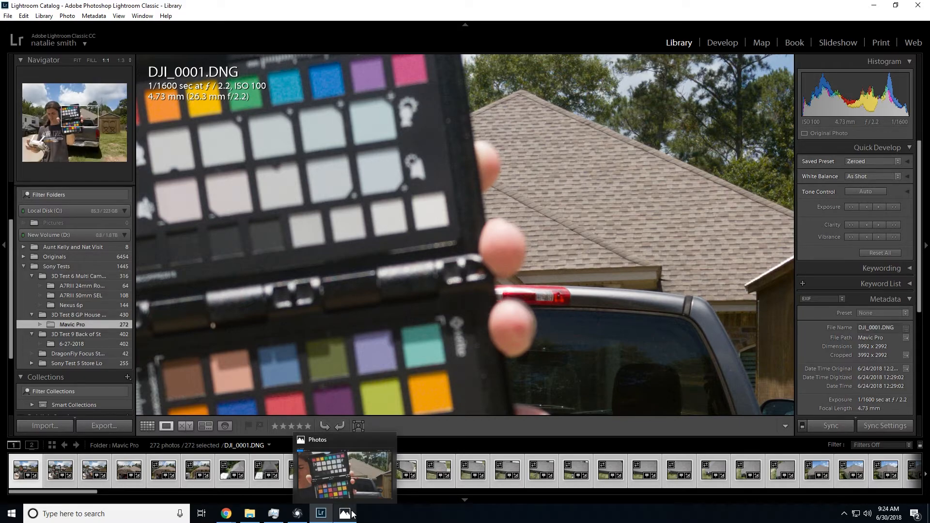
click(352, 515)
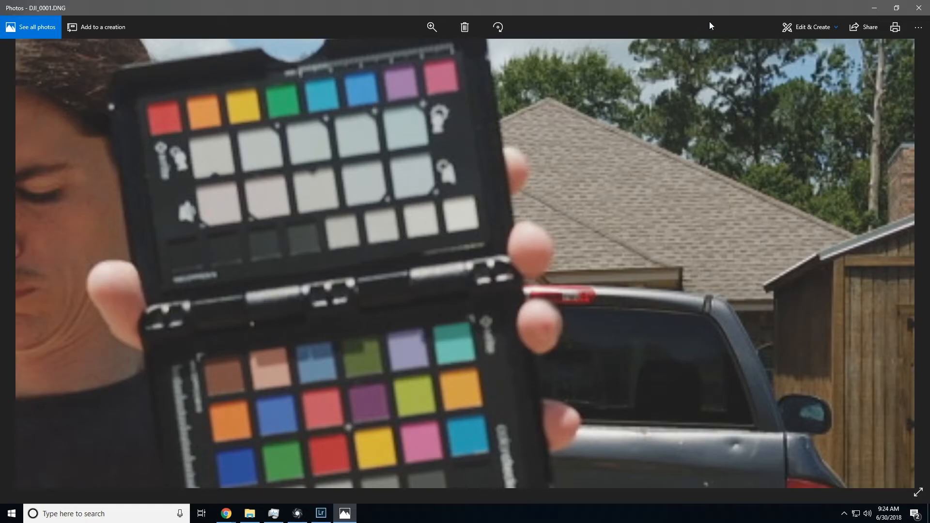
click(918, 8)
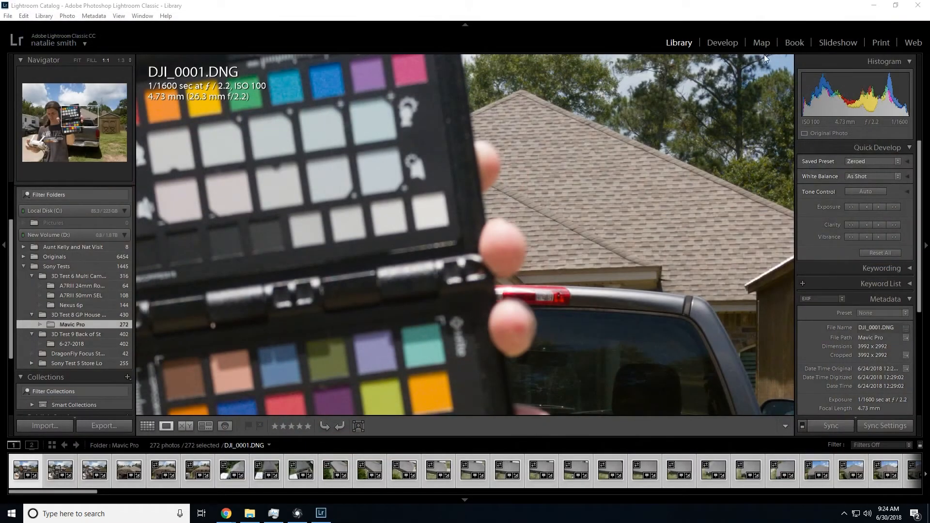
Switch to File Explorer and delete DJI_0001.DNG, DJI_0002.DNG and DJI_0003.DNG from the Mavic Pro folder.
click(250, 513)
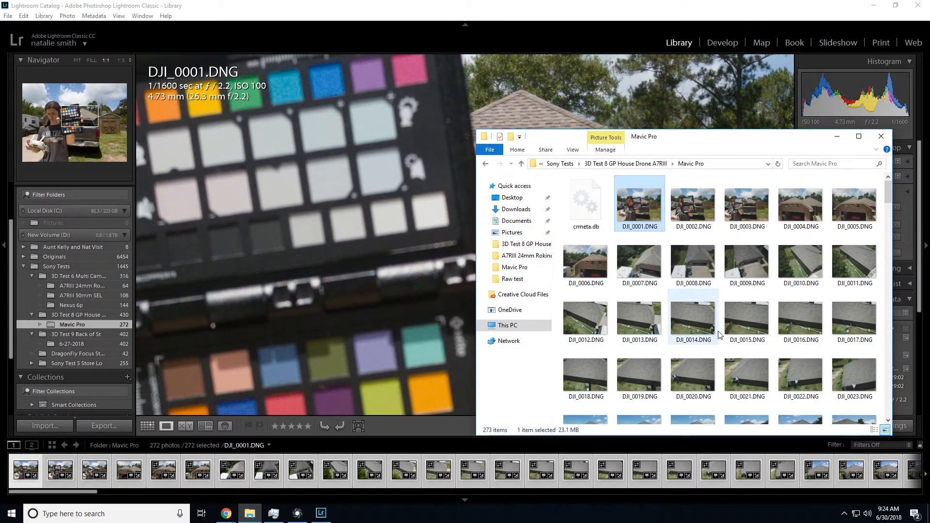
mouse_move(888, 198)
mouse_down()
mouse_move(887, 415)
mouse_move(891, 188)
mouse_up()
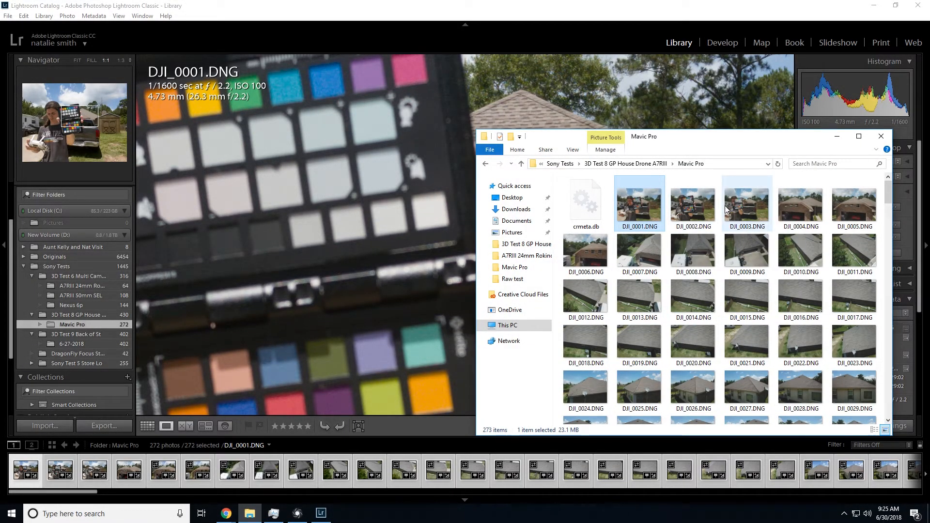
key(Delete)
key(Delete)
key(Delete)
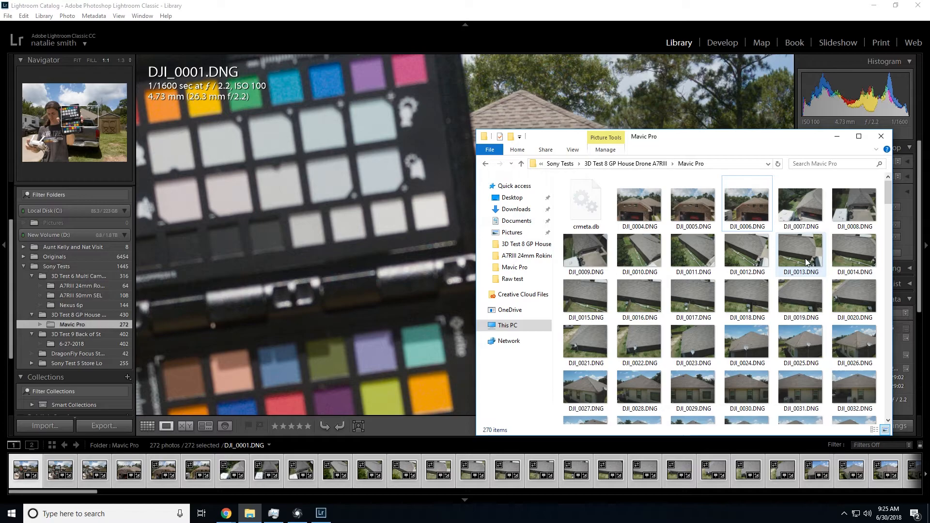
Go up to the 3D Test 8 GP House Drone A7RIII folder and look over its DSC photo thumbnails.
click(646, 163)
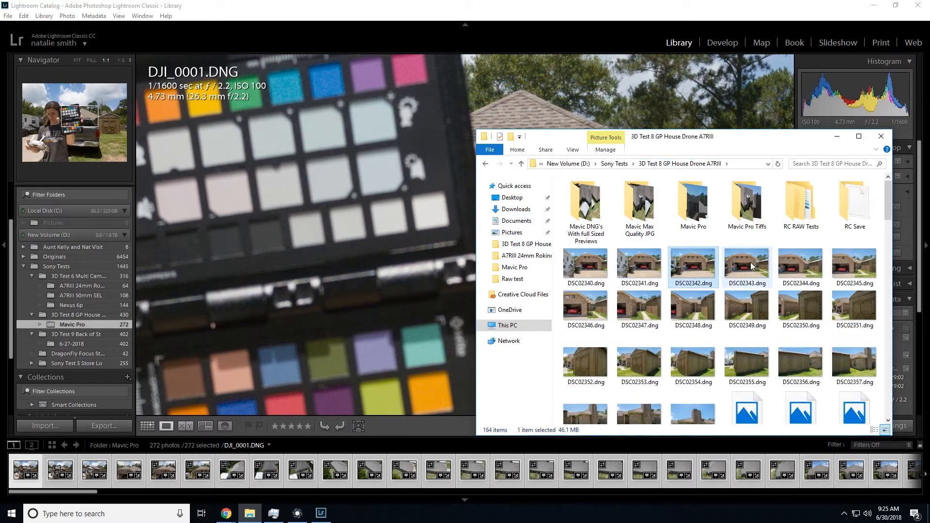
key(Down)
click(760, 312)
click(806, 314)
click(850, 318)
scroll(779, 376, down, 3)
scroll(734, 353, up, 3)
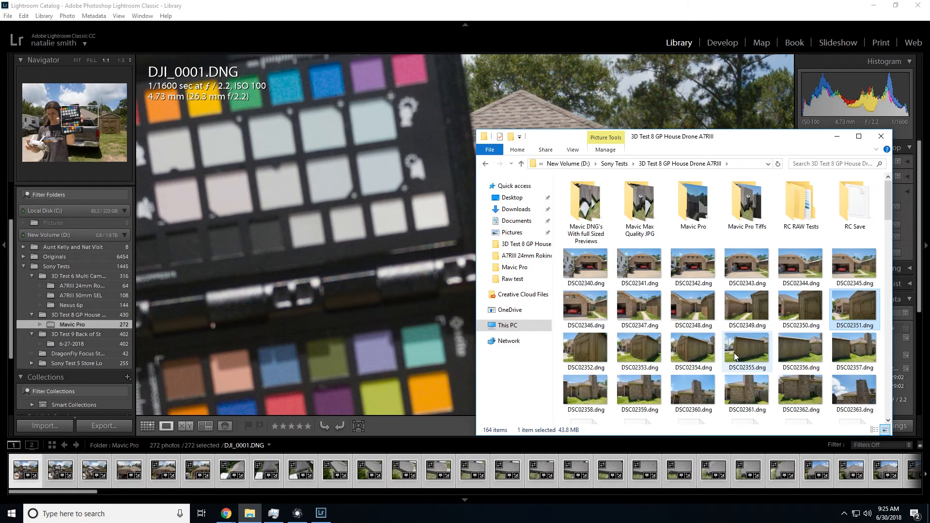
Browse to the A7RIII 24mm Rokinon folder inside 3D Test 6 Multi Cam Lens to inspect its thumbnails.
click(614, 164)
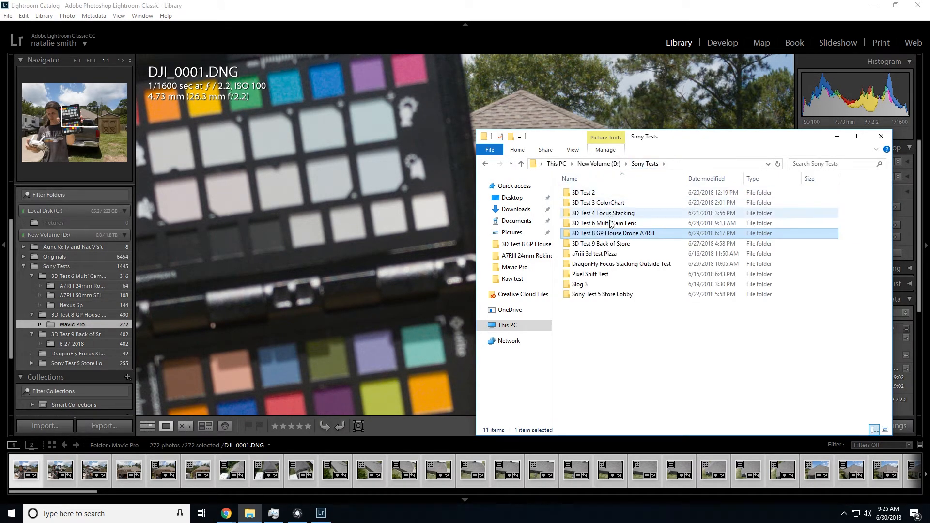
double_click(630, 223)
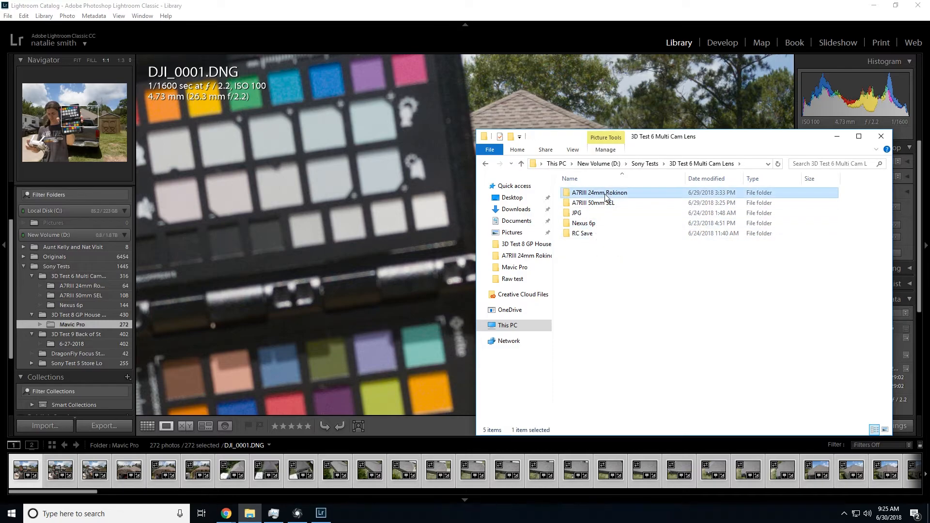
double_click(601, 193)
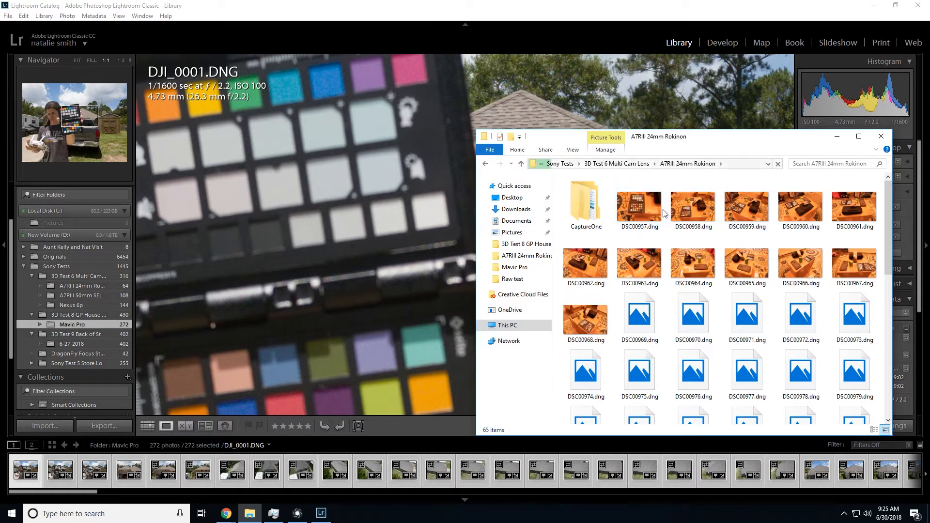
Return to the 3D Test 8 GP House Drone A7RIII folder and check its DNG photos from DSC02341 to DSC02345.
click(639, 165)
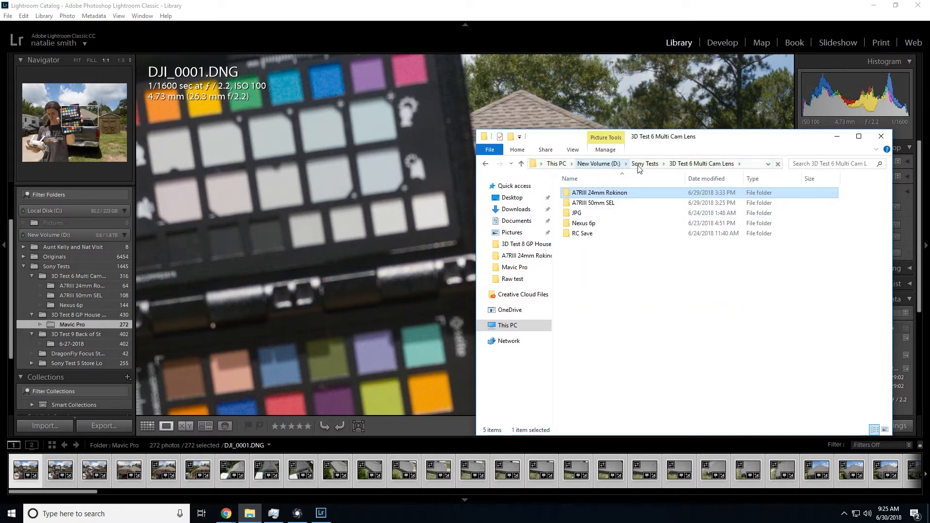
click(643, 164)
double_click(614, 234)
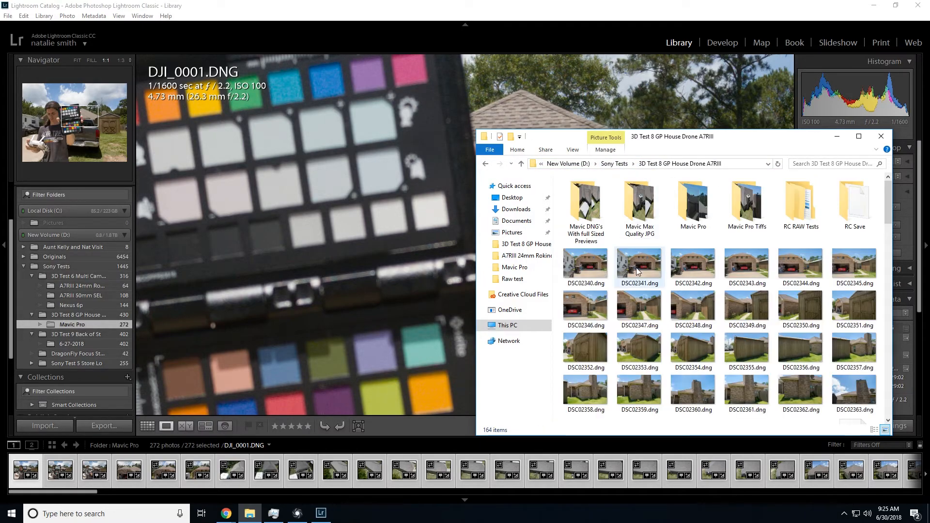
click(639, 265)
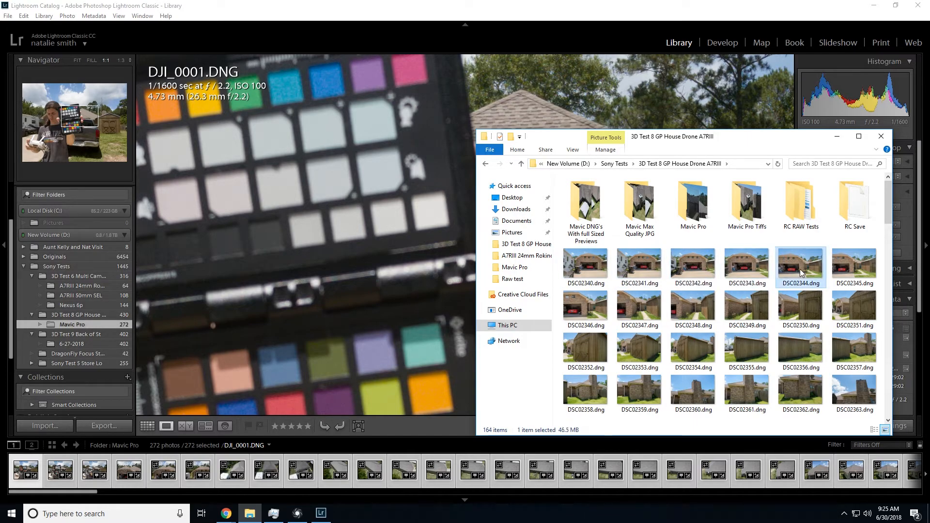
click(854, 264)
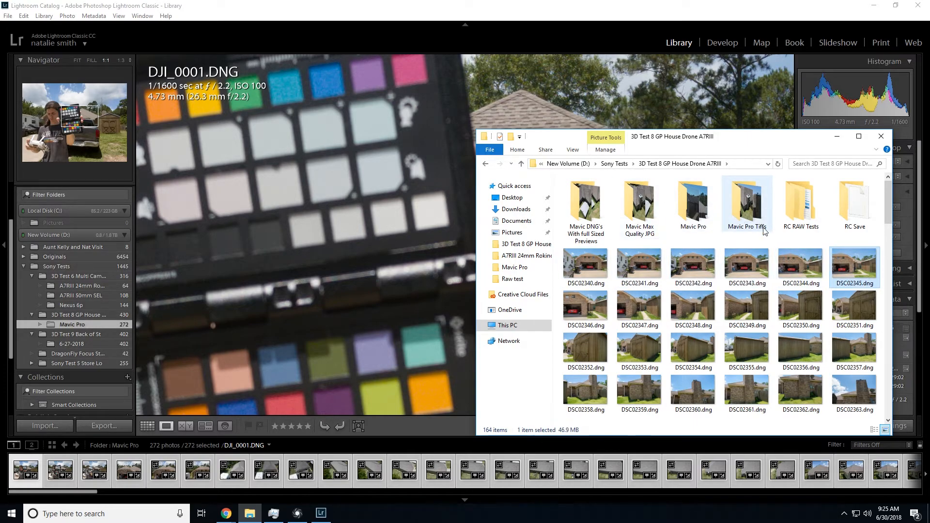
Reopen the Mavic Pro folder and restore the deleted DJI_0001.DNG, DJI_0002.DNG and DJI_0003.DNG.
double_click(690, 213)
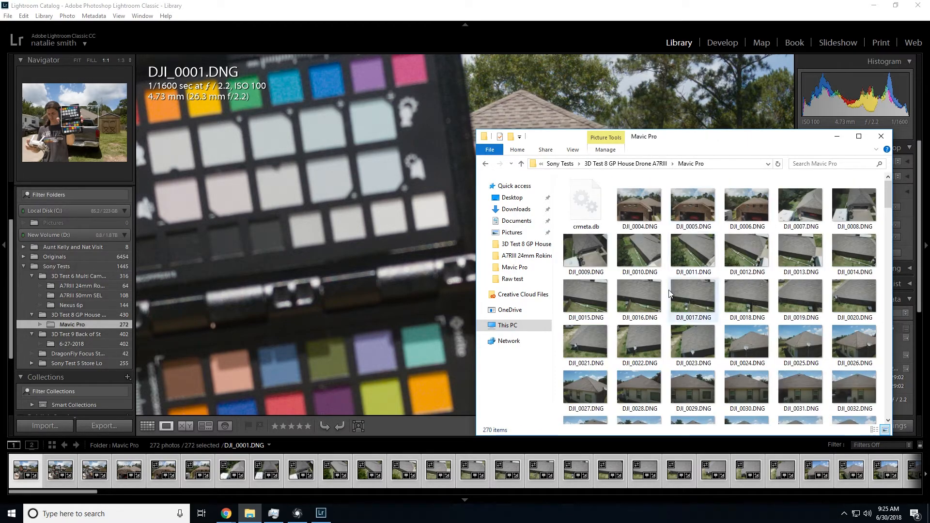
click(746, 206)
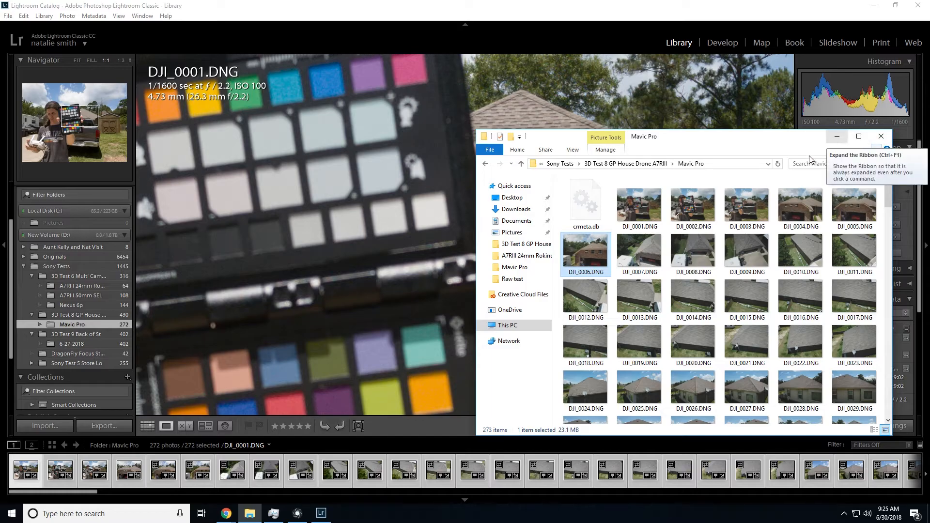
Open DJI_0001.DNG in Photos, zoom in to examine the color chart and roof, and close the viewer.
double_click(639, 213)
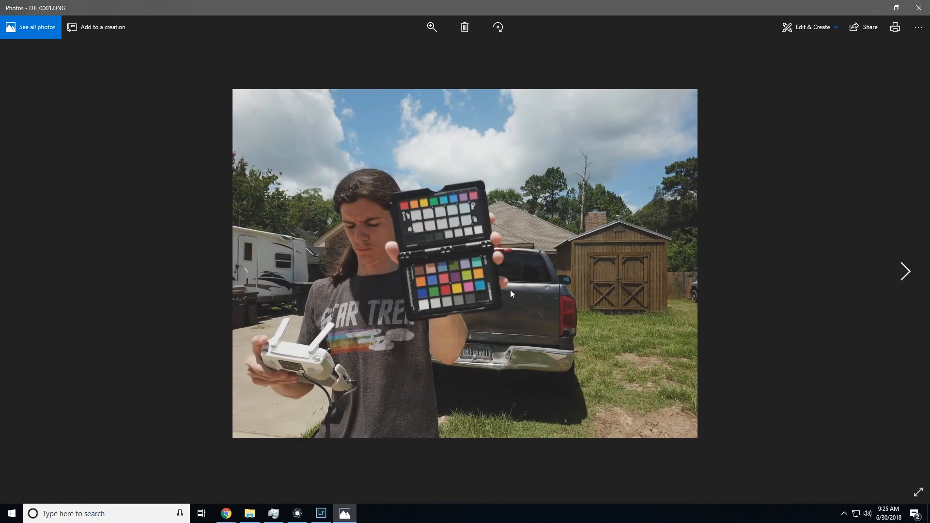
double_click(475, 231)
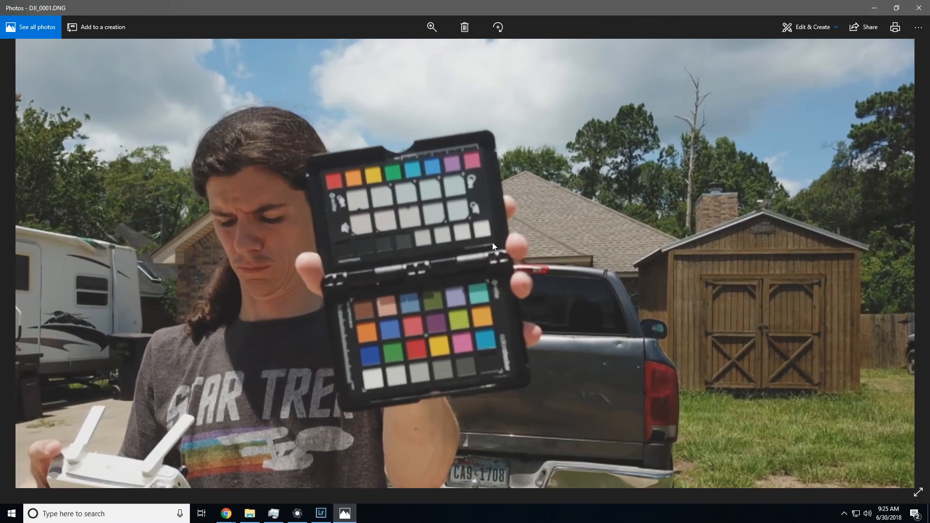
click(431, 28)
drag(430, 51, 472, 50)
drag(579, 199, 525, 248)
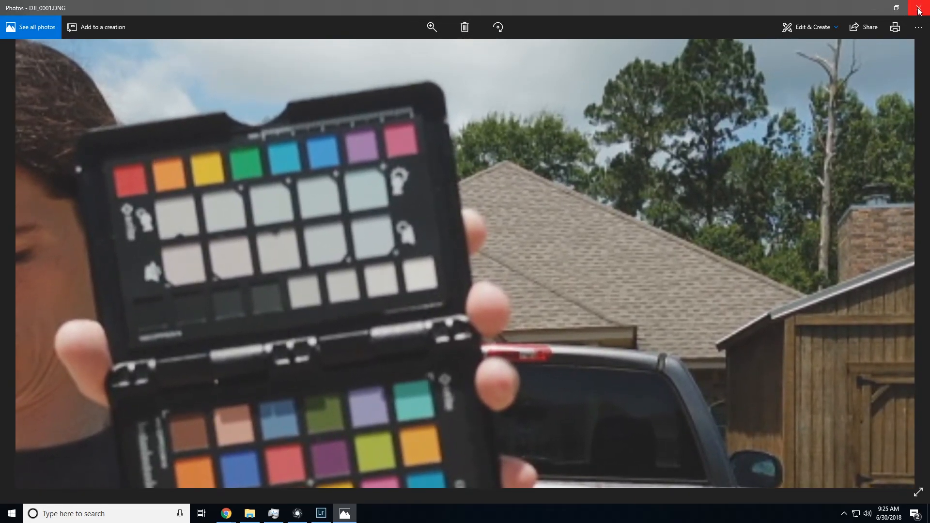
click(918, 8)
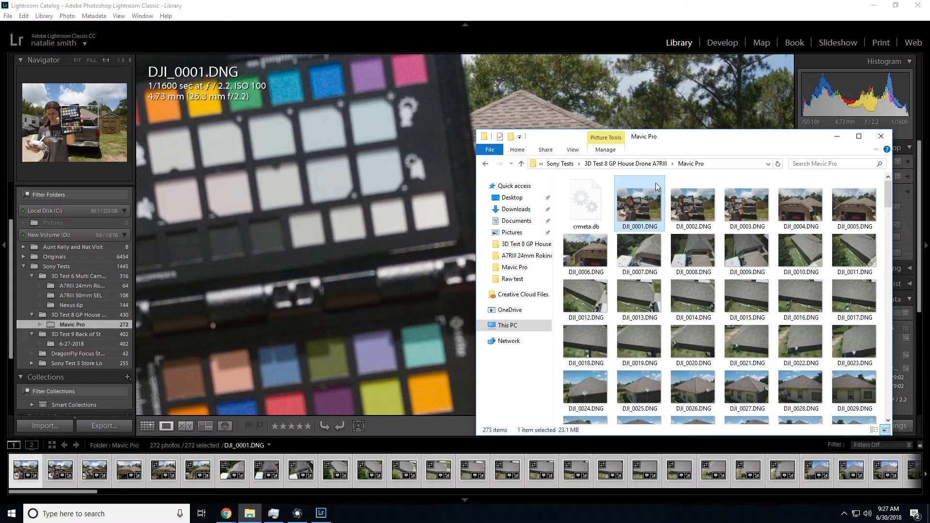
Go up to the parent folder and compare the Mavic DNG full-sized preview, Max Quality JPG and Pro Tiffs folders.
key(alt+Up)
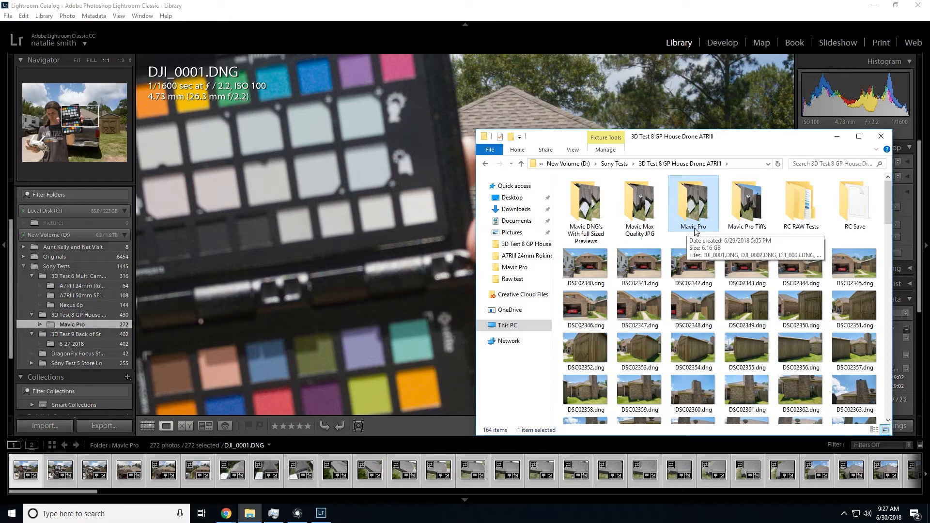
click(586, 233)
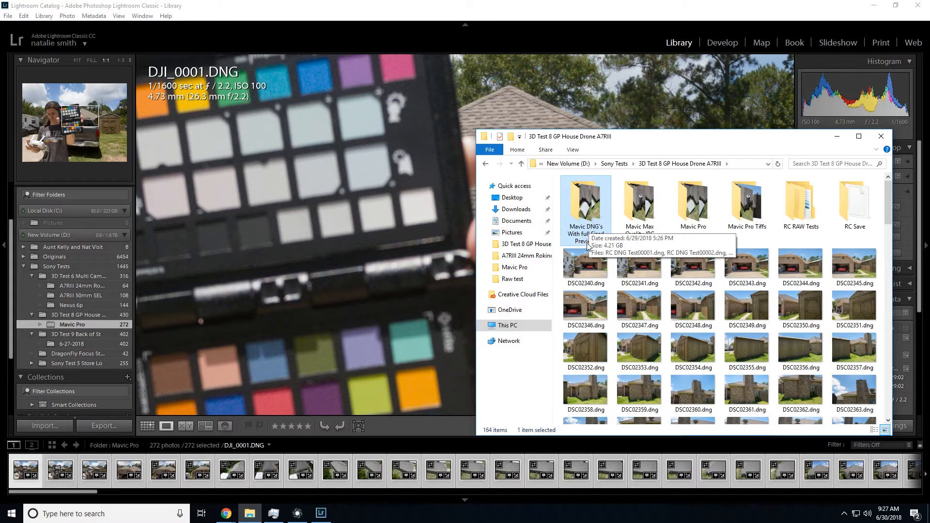
click(632, 231)
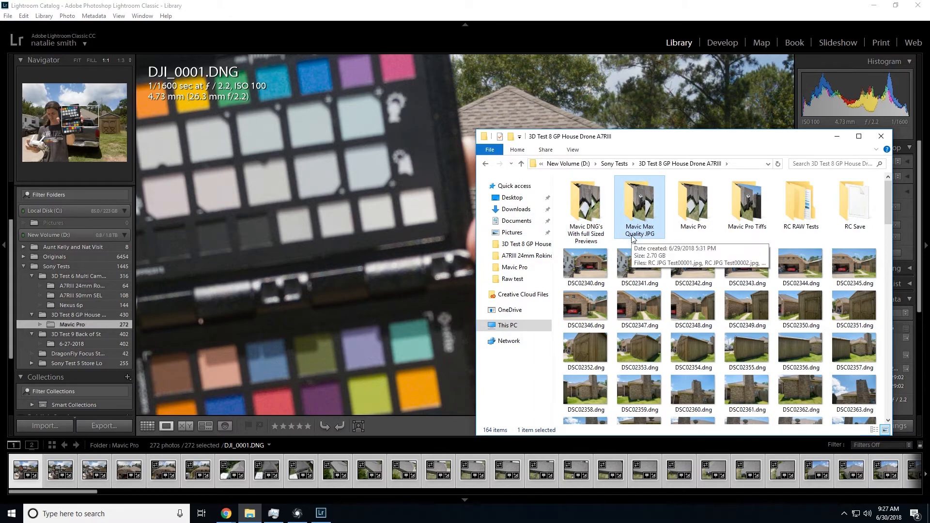
click(745, 224)
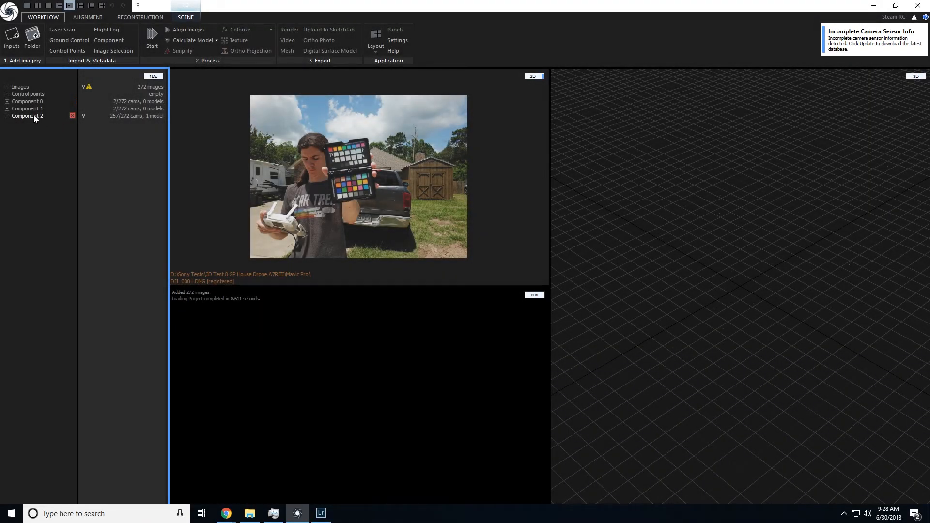
Display Component 2 of the RealityCapture project in the 3D view for a close look.
click(34, 115)
scroll(690, 295, up, 5)
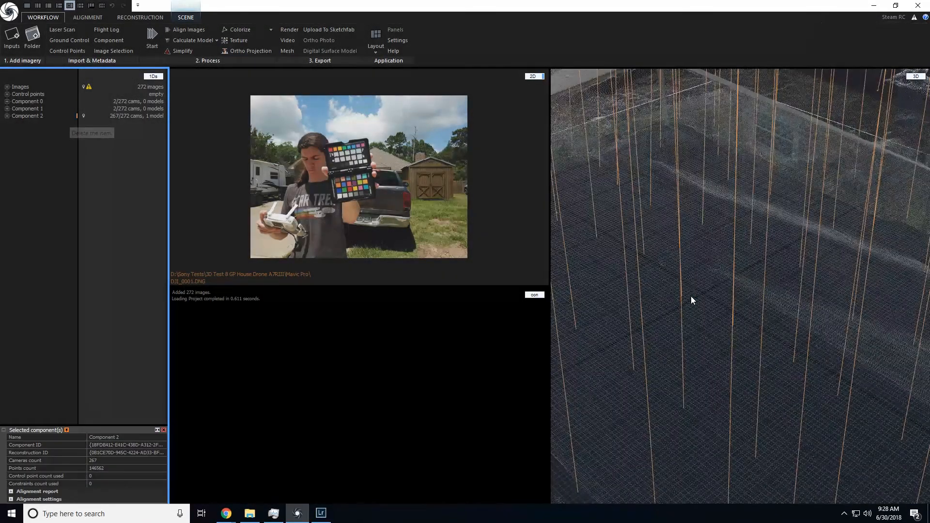
Set the 3D scene render mode to Sweet and view the whole house model of Component 2.
scroll(690, 297, down, 8)
scroll(708, 310, up, 4)
scroll(709, 311, down, 1)
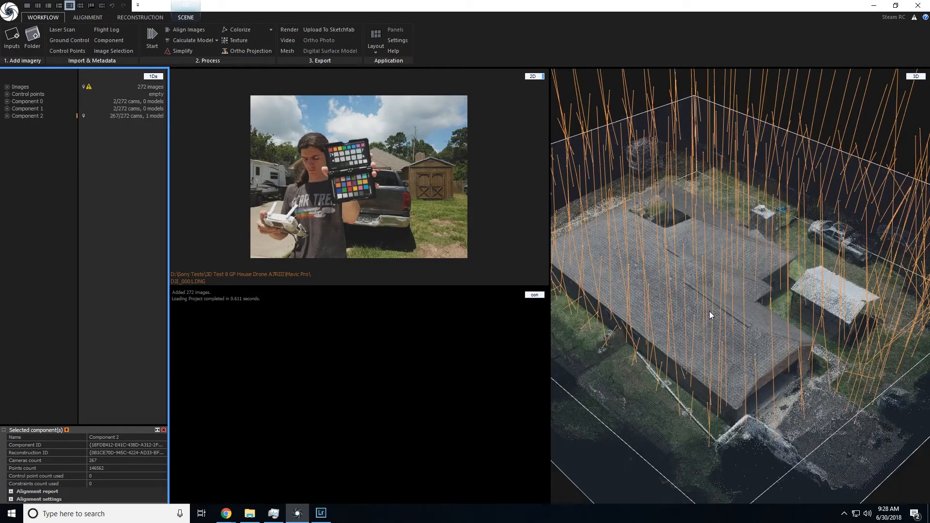
click(148, 17)
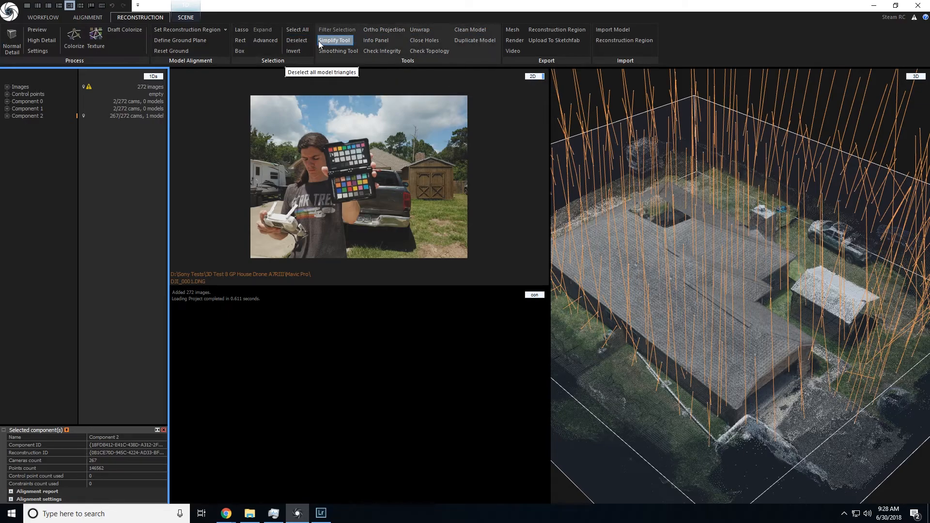
click(190, 18)
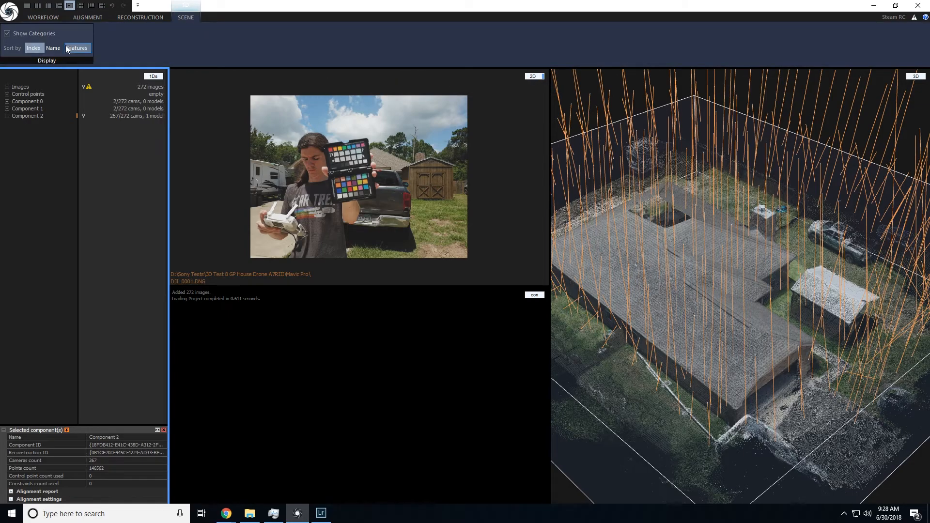
click(599, 178)
click(493, 40)
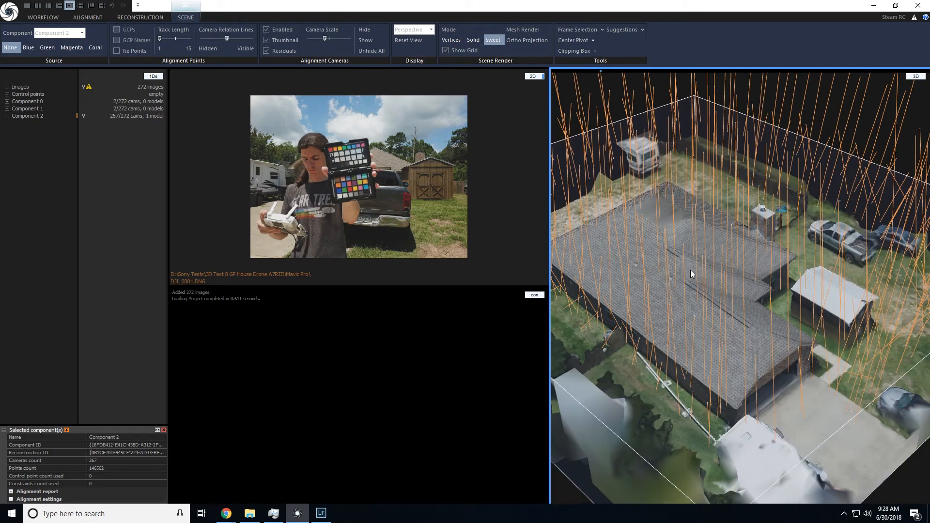
drag(815, 363, 714, 339)
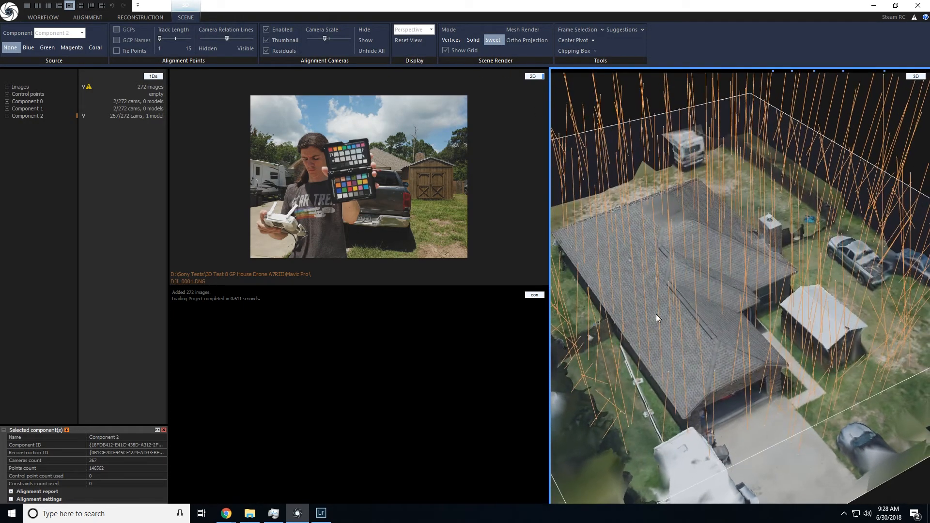
Expand Component 2 in the project tree and examine its model's roof up close and from several angles.
click(6, 119)
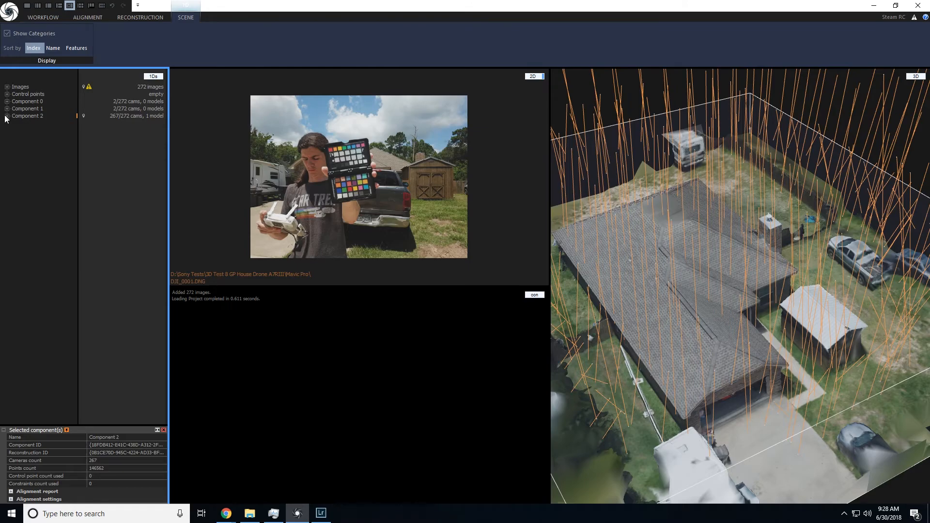
click(7, 116)
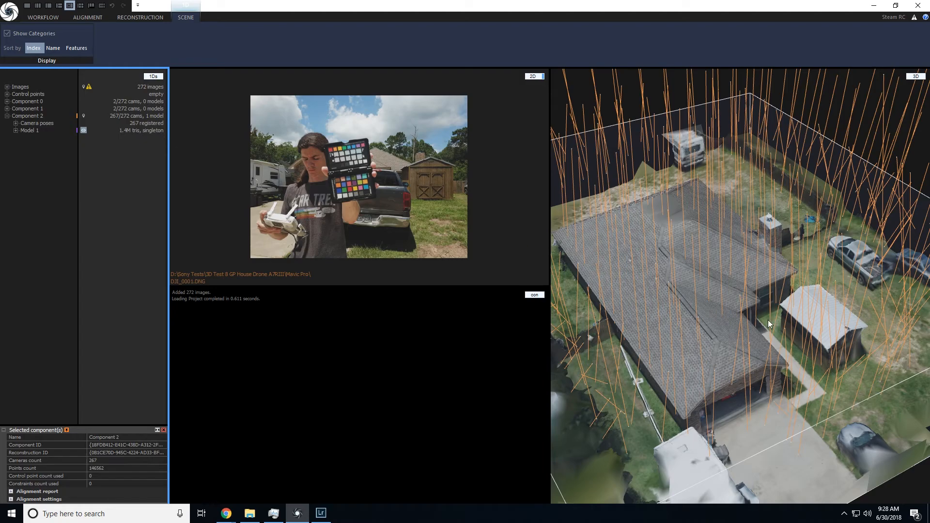
scroll(768, 319, up, 10)
click(753, 350)
scroll(759, 350, down, 6)
drag(759, 366, 870, 418)
scroll(789, 341, down, 4)
drag(766, 335, 774, 384)
scroll(754, 343, up, 3)
scroll(748, 348, up, 3)
drag(748, 347, 772, 390)
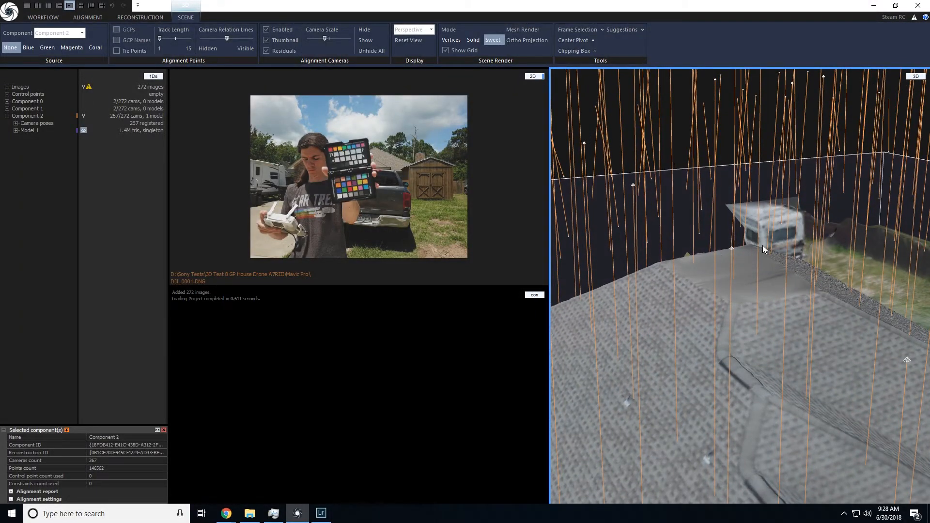
mouse_move(852, 297)
mouse_down()
mouse_move(794, 385)
mouse_move(814, 300)
mouse_move(863, 294)
mouse_move(850, 299)
mouse_up()
drag(740, 333, 807, 334)
drag(687, 314, 751, 271)
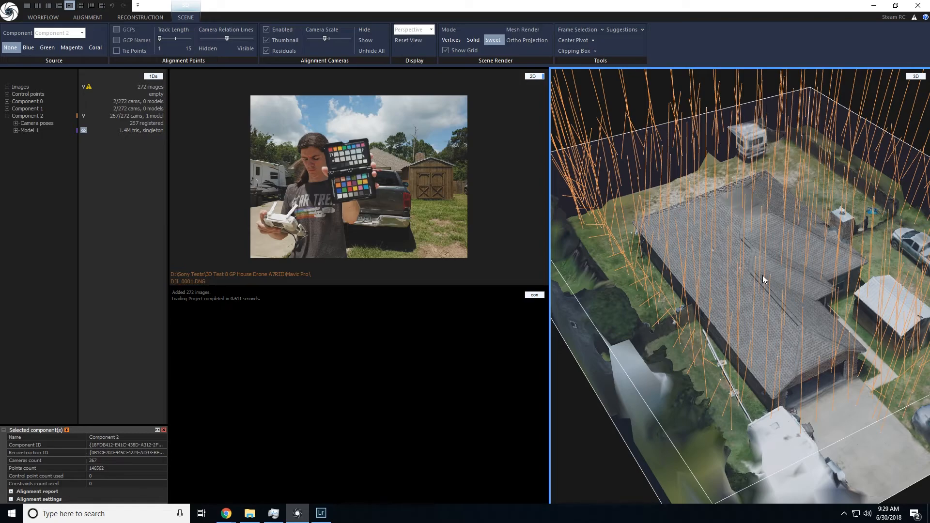
Enlarge the properties area, select Component 2's Model 1 and expand its Report section.
click(48, 16)
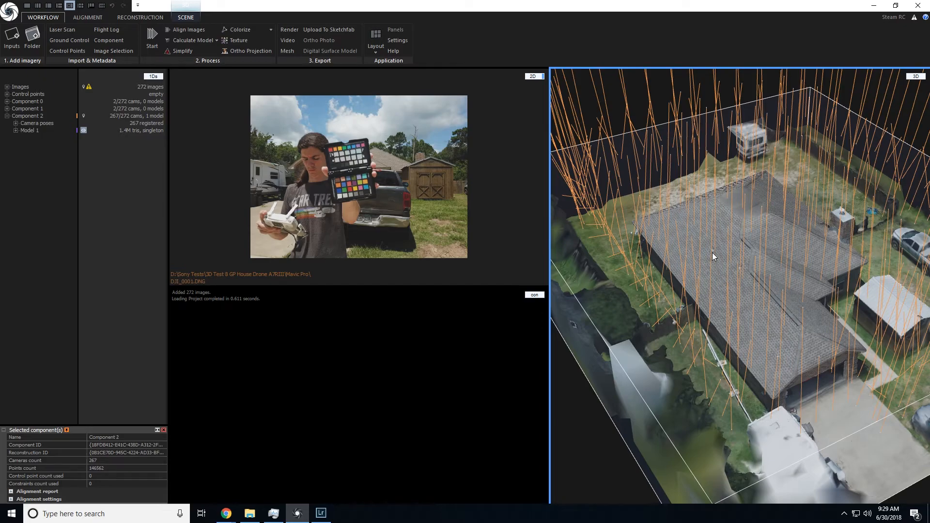
drag(119, 425, 90, 208)
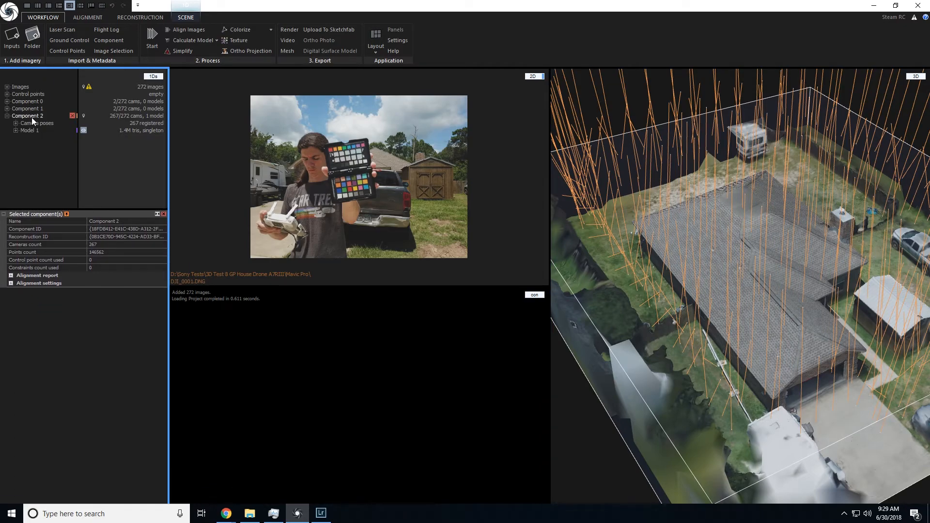
click(32, 130)
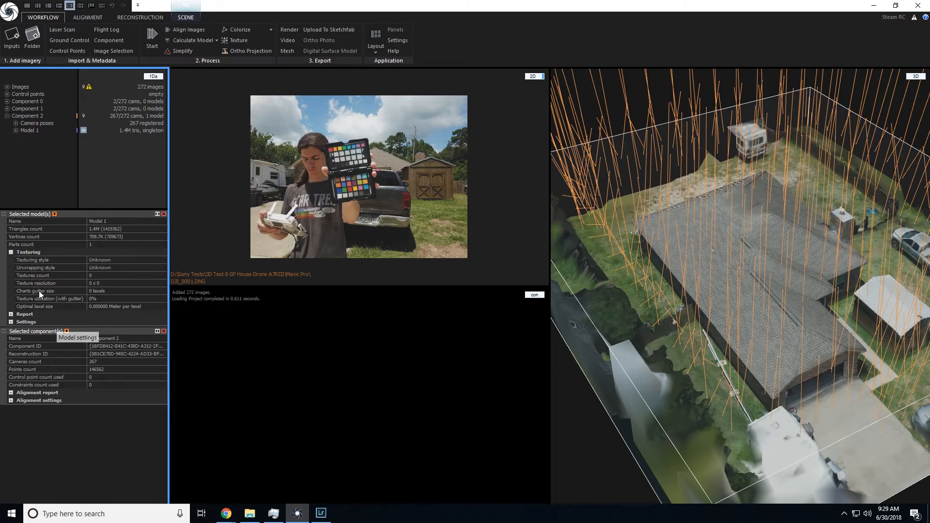
click(11, 314)
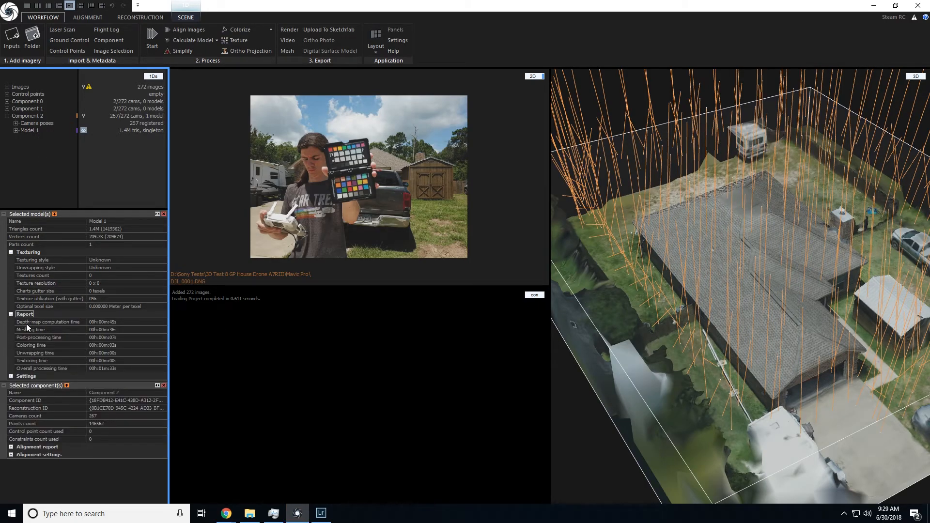
Go through Model 1's reported processing times, from depth-map computation to the overall processing time.
click(110, 322)
double_click(119, 322)
click(111, 330)
drag(108, 337, 120, 338)
click(107, 344)
click(109, 353)
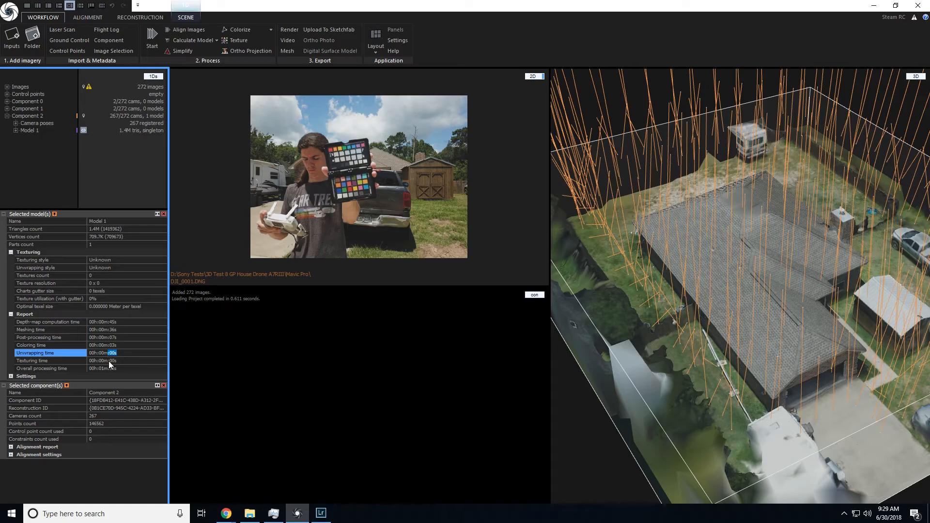
drag(98, 369, 114, 369)
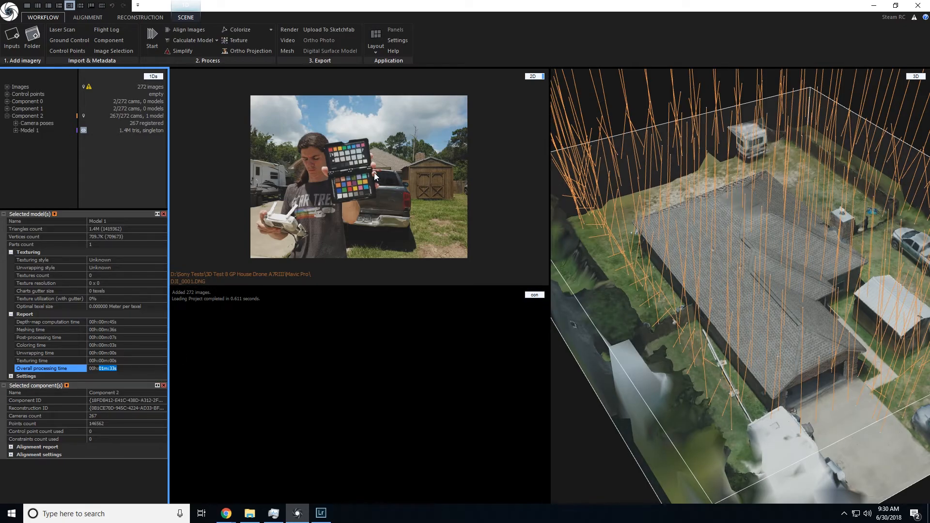
Examine the color chart, fingers and background roof at pixel level in the DJI_0001.DNG image.
scroll(365, 175, up, 10)
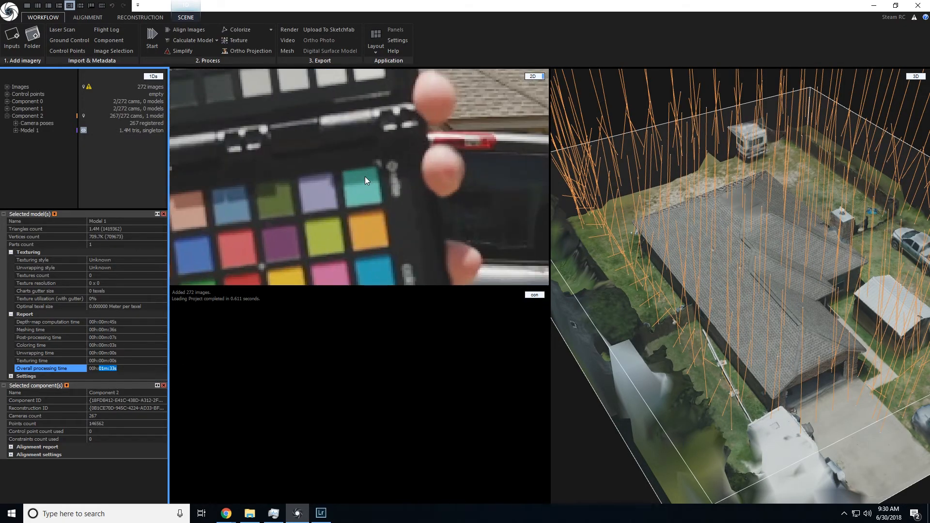
drag(440, 197, 314, 261)
drag(468, 142, 436, 167)
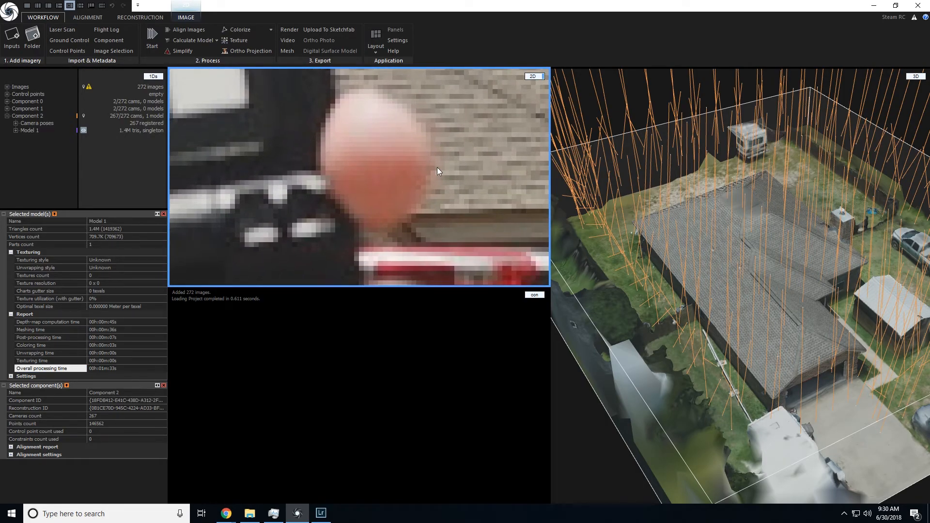
scroll(435, 168, down, 5)
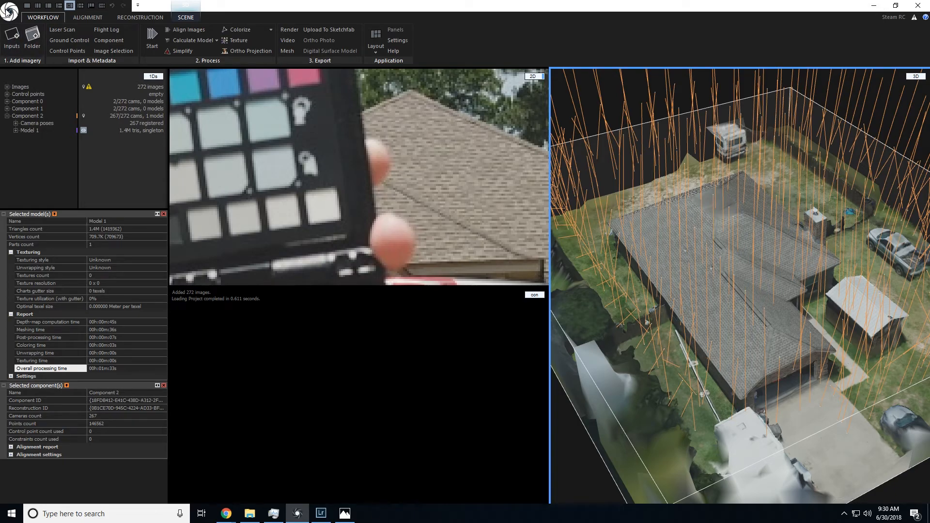
Open the project LightRoom DNG's with Full Previews.rcproj from the Lightroom DNG's With Full Previews folder in RC RAW Tests.
click(10, 11)
click(32, 53)
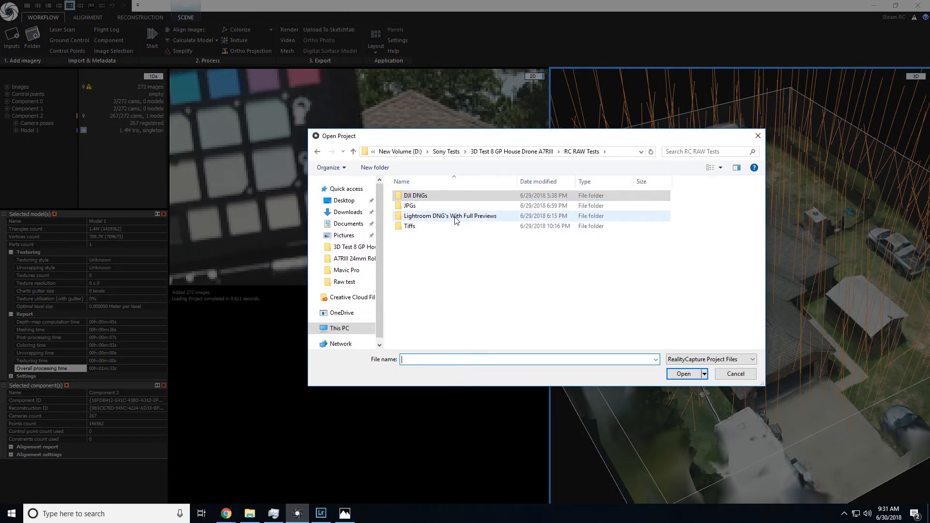
click(467, 219)
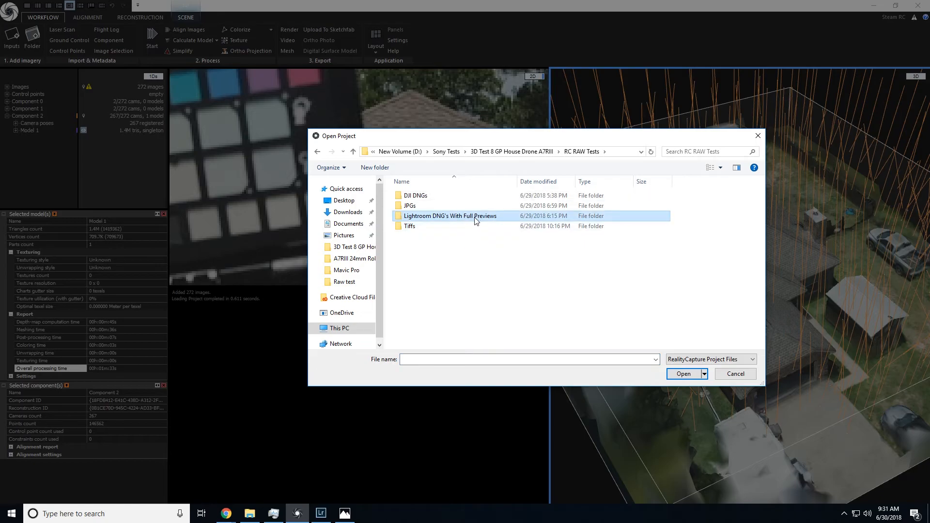
double_click(436, 217)
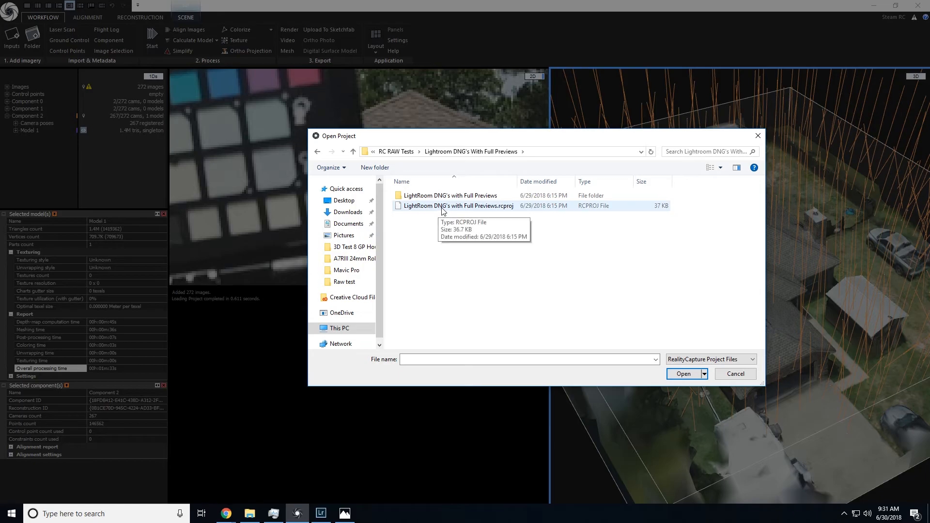
double_click(475, 207)
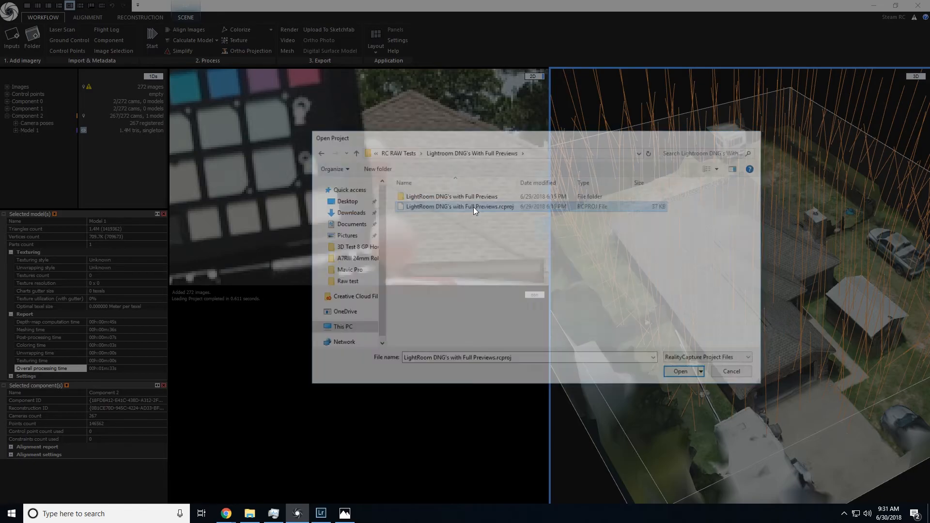
click(493, 303)
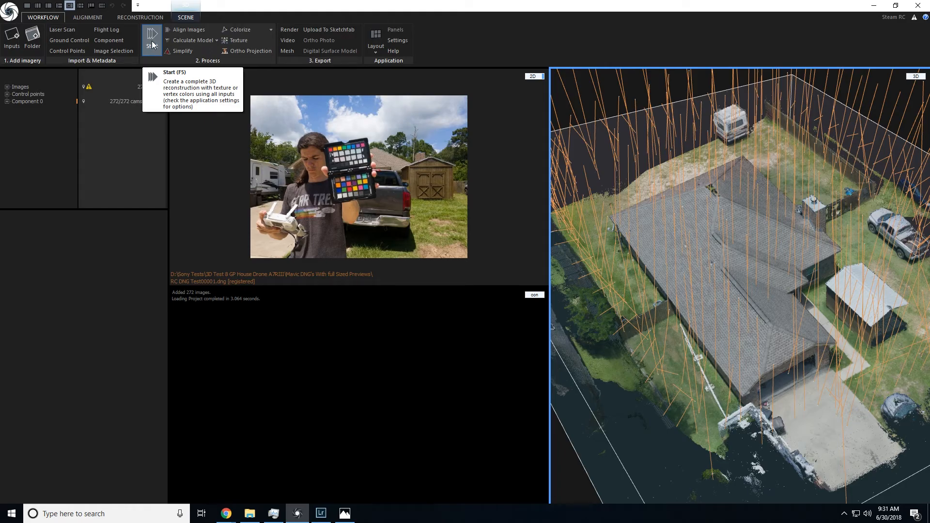
Examine the vertex display of the Lightroom DNG house model, including the gap in the roof and the gable end.
right_drag(804, 326, 775, 297)
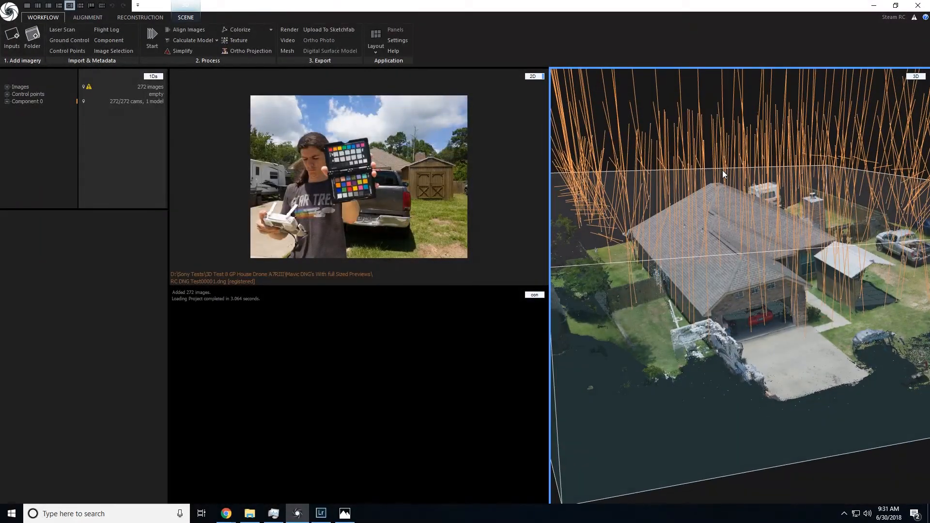
right_drag(718, 185, 724, 257)
scroll(713, 218, up, 6)
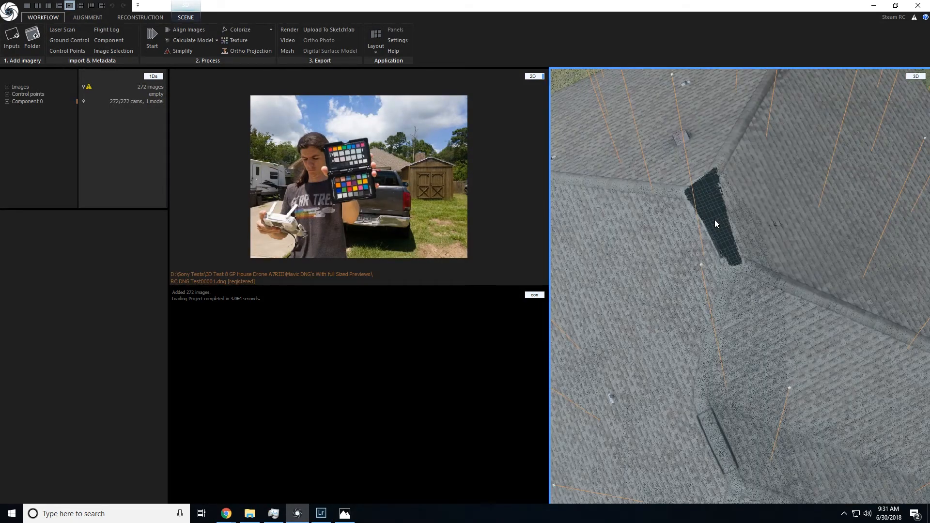
scroll(713, 232, down, 4)
right_drag(732, 360, 818, 309)
scroll(718, 257, down, 3)
scroll(708, 307, up, 5)
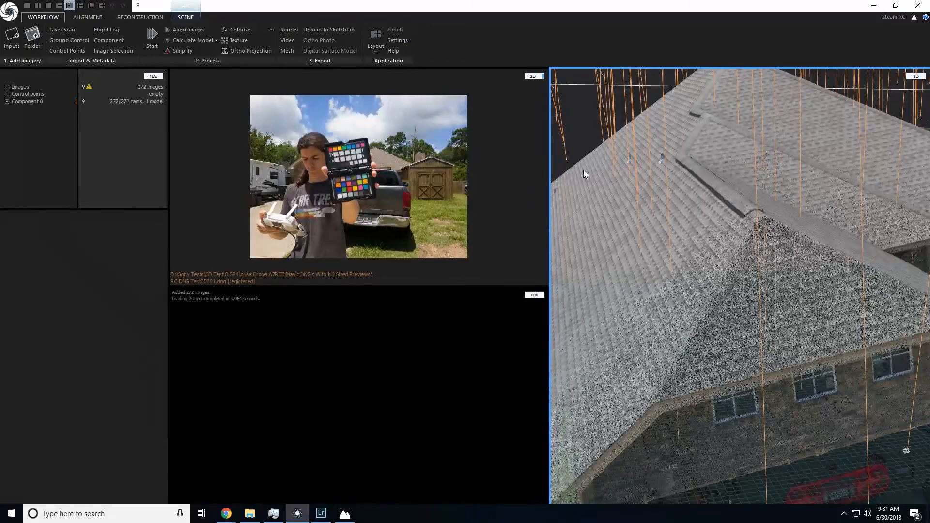
Set the 3D scene render mode to Sweet and inspect the roof shingles of the Lightroom DNG model up close.
click(185, 17)
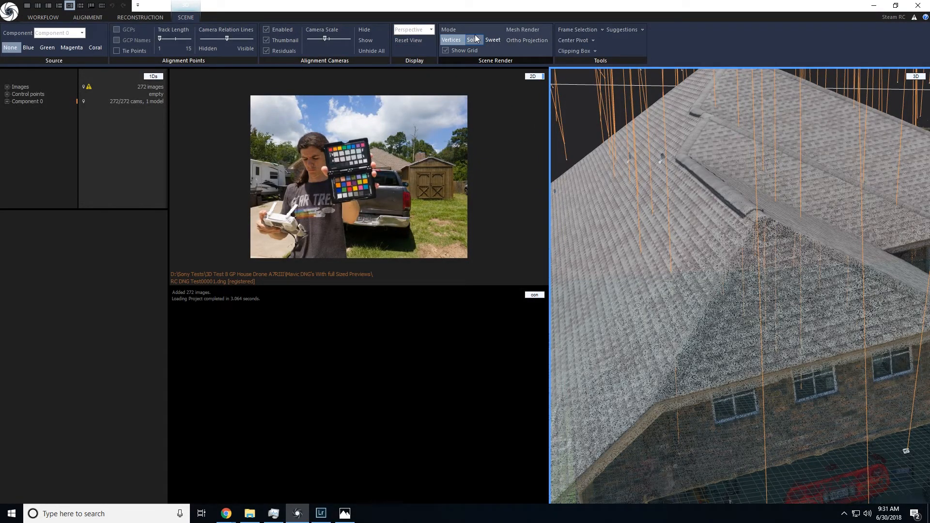
click(493, 42)
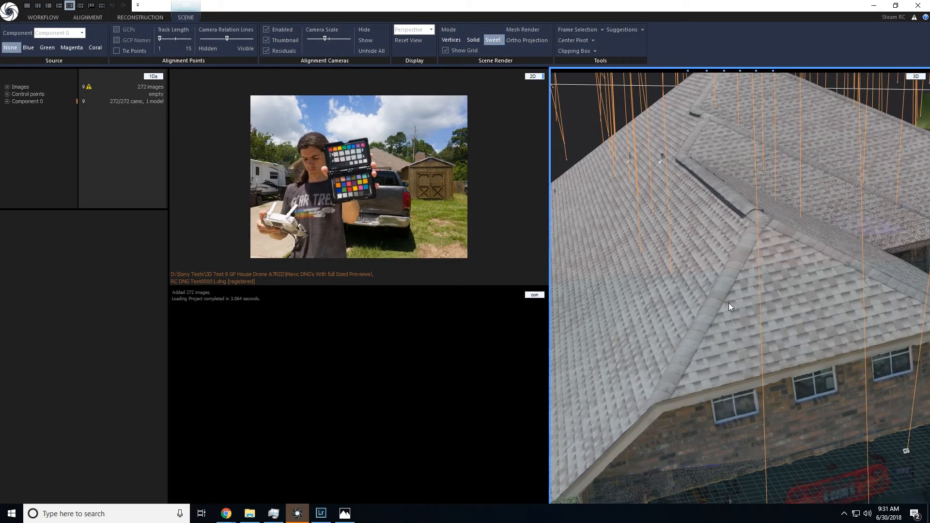
scroll(780, 297, up, 3)
scroll(777, 300, up, 2)
scroll(777, 300, down, 2)
right_drag(679, 322, 697, 329)
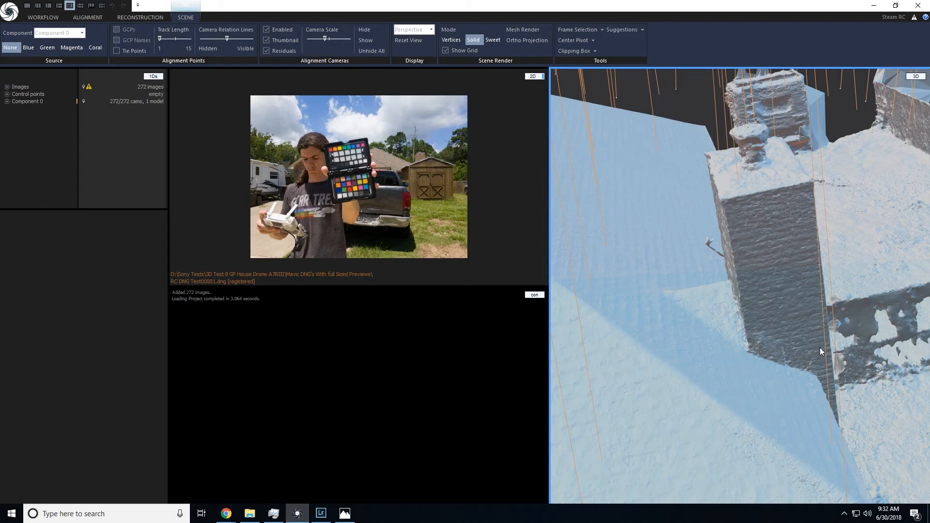
Inspect the chimney and roof geometry in Solid render mode, and return the scene to Sweet mode.
drag(614, 271, 839, 320)
mouse_move(688, 260)
mouse_down()
mouse_move(910, 211)
mouse_move(687, 319)
mouse_move(756, 287)
mouse_up()
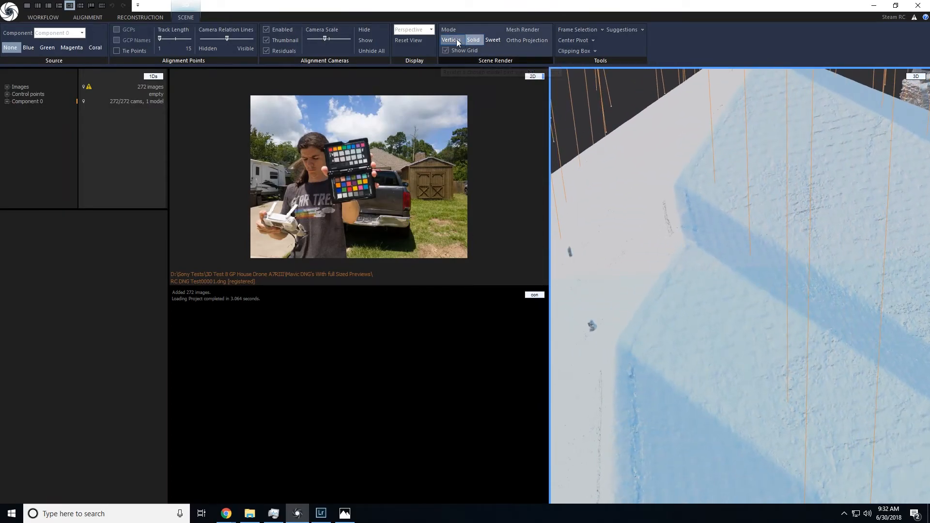
click(487, 40)
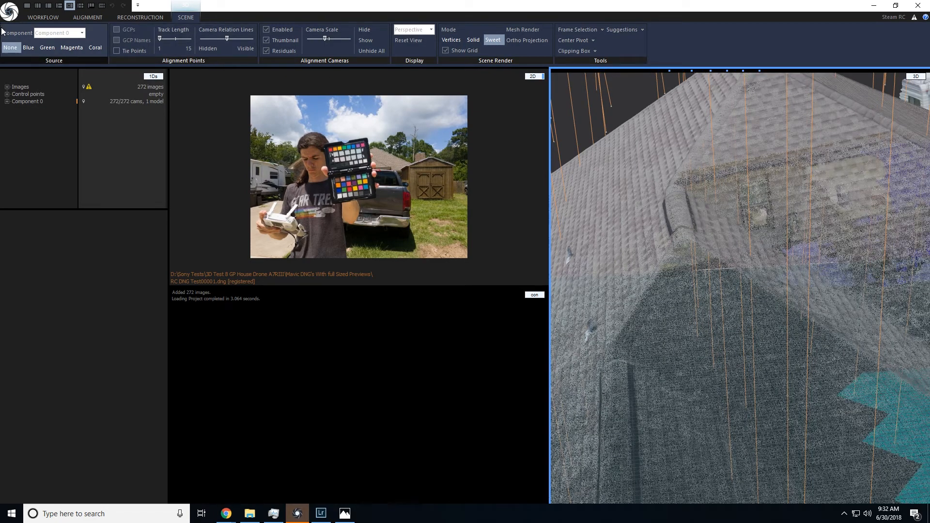
Expand Component 0, select its Model 1 and check the reported depth-map, meshing and overall processing times.
click(33, 102)
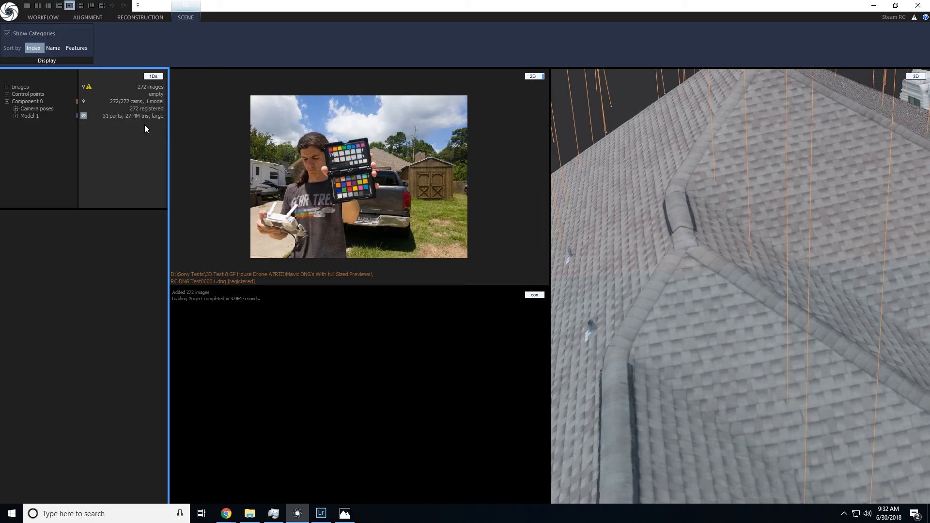
click(22, 116)
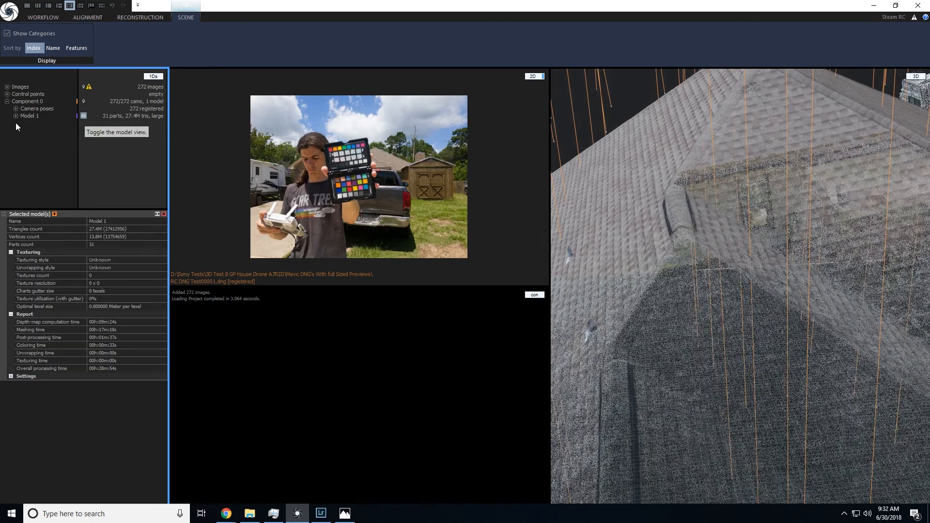
click(100, 323)
click(98, 329)
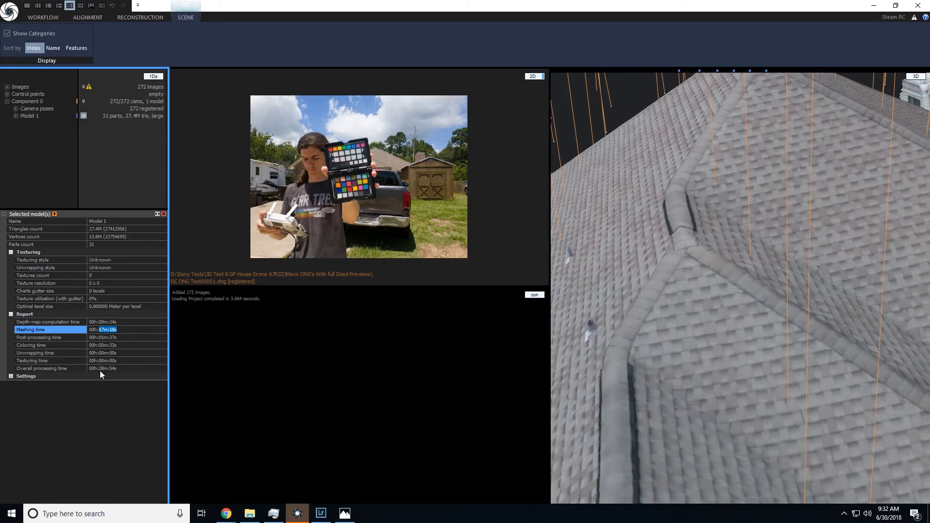
drag(100, 368, 143, 373)
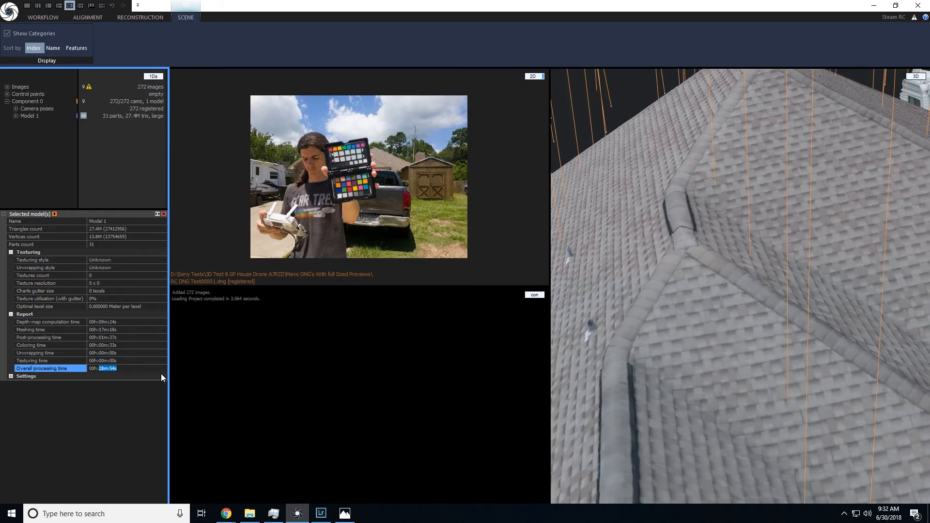
Inspect the roof of the Lightroom DNG model from further out and highlight Model 1's overall processing time.
drag(832, 345, 744, 308)
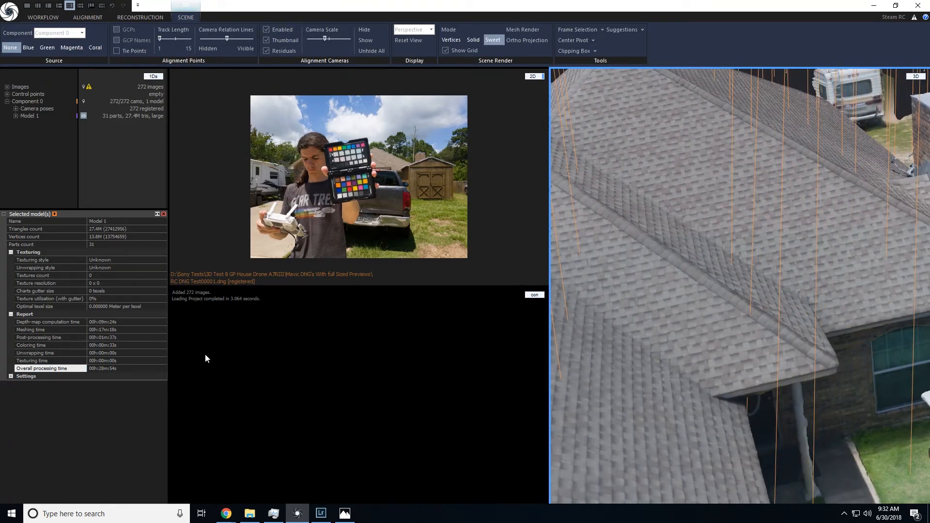
drag(99, 369, 146, 372)
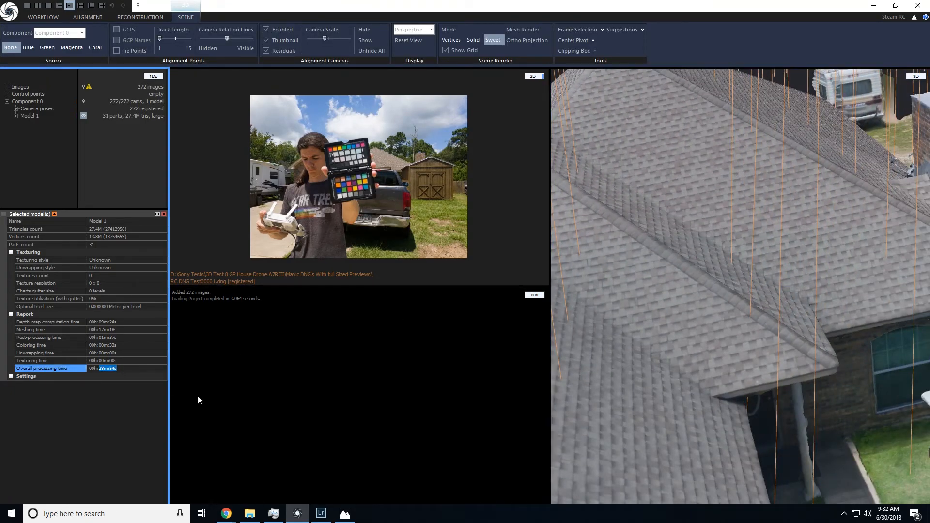
Open JPGs.rcproj from the JPGs folder in RC RAW Tests without saving the current project.
click(10, 12)
click(29, 54)
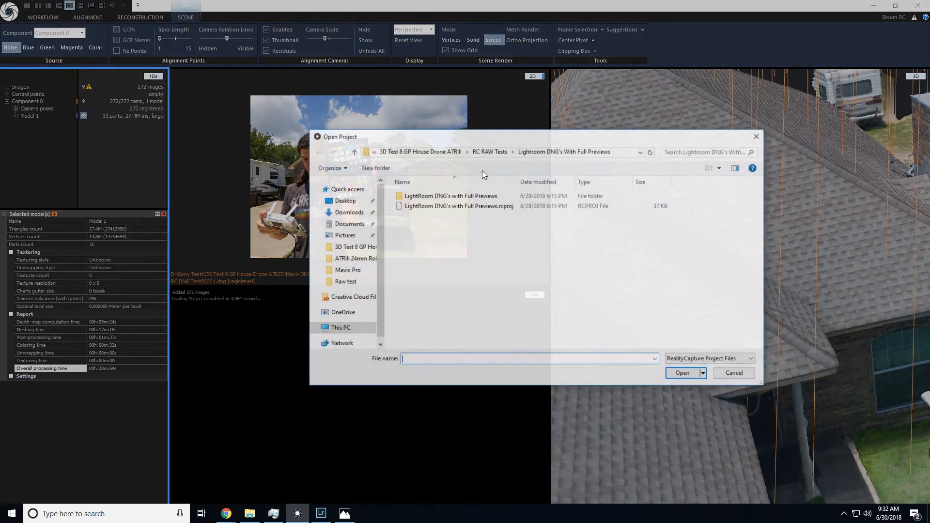
click(396, 151)
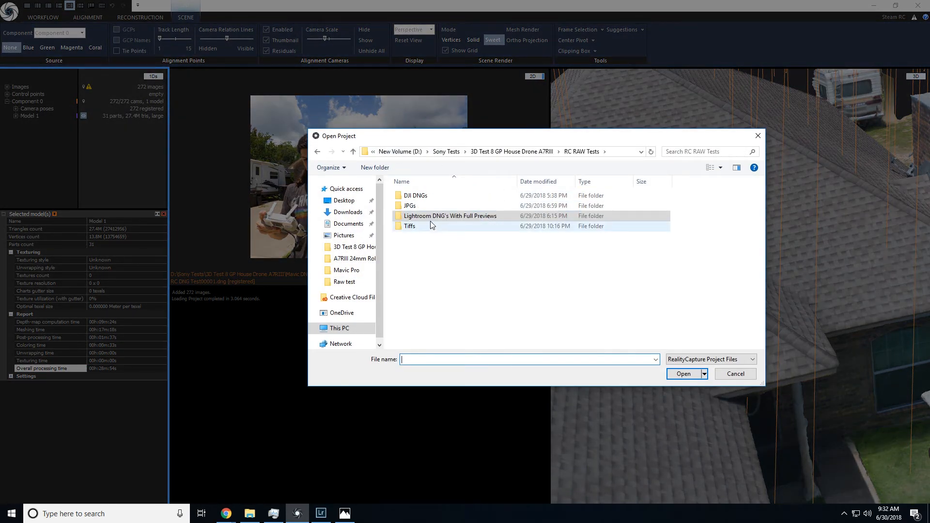
double_click(441, 208)
double_click(440, 208)
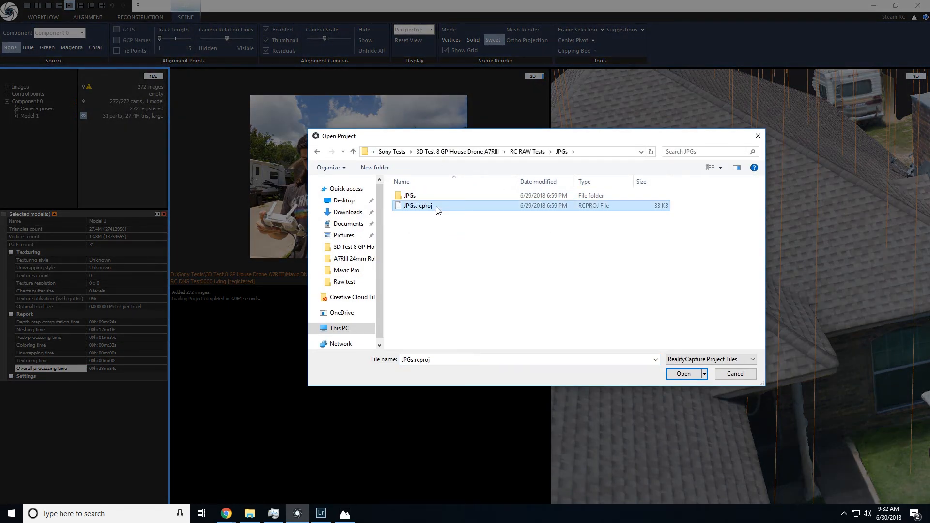
click(536, 305)
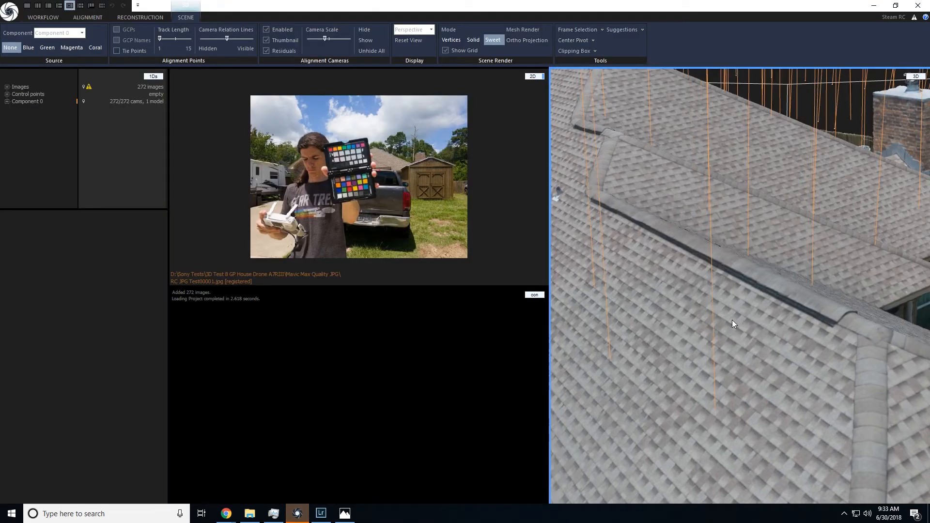
Inspect the roof ridges, shingles and chimney of the JPG house model in Sweet render mode.
mouse_move(731, 319)
mouse_down()
mouse_move(751, 332)
mouse_move(725, 312)
mouse_up()
scroll(725, 318, down, 2)
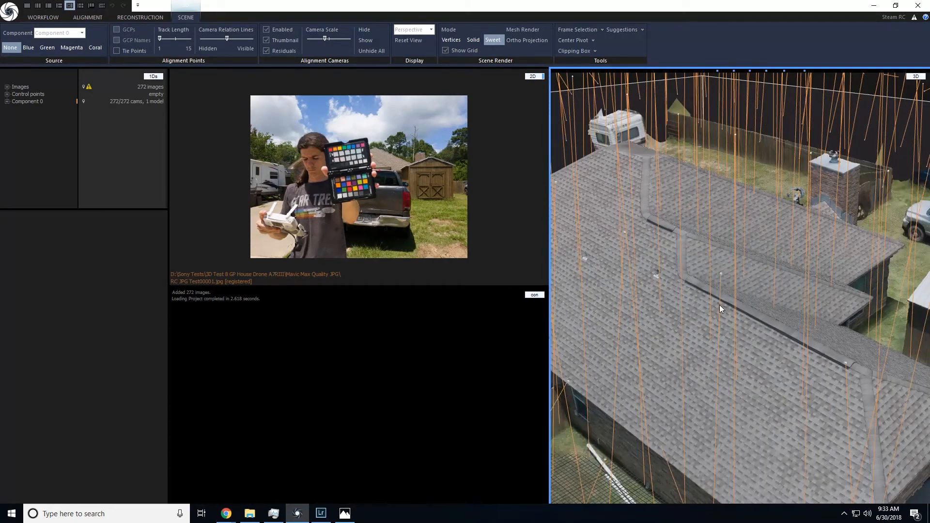
drag(690, 178, 569, 119)
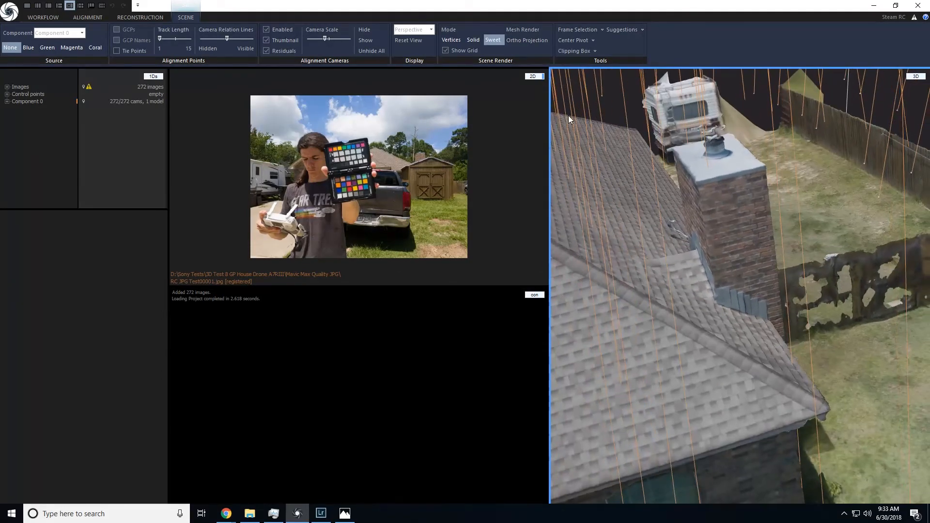
Examine the chimney and surrounding roof geometry of the JPG model in Solid render mode, and return the scene to Sweet mode.
click(473, 39)
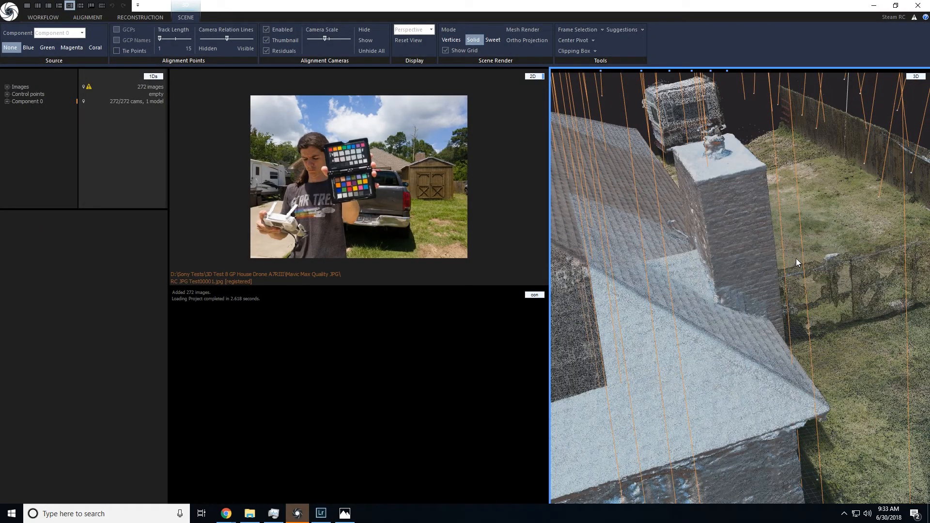
scroll(756, 269, up, 3)
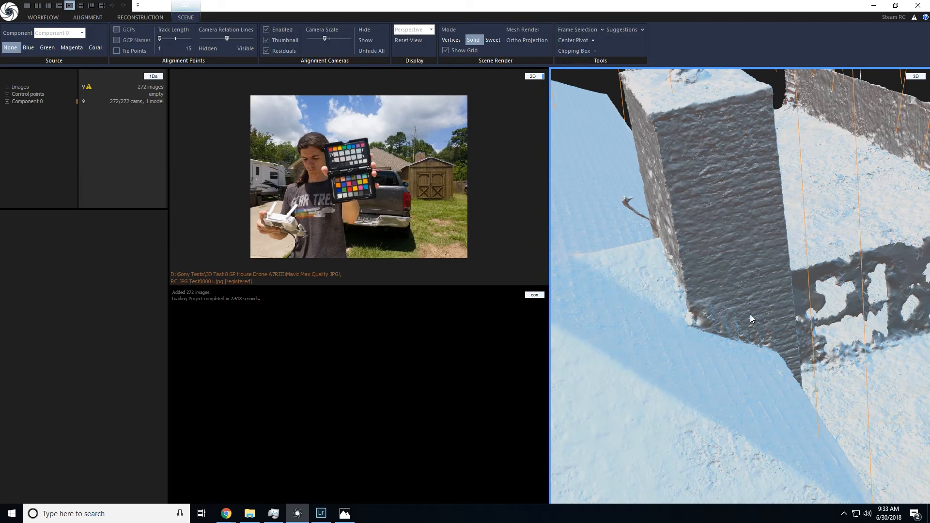
drag(734, 305, 859, 293)
scroll(763, 307, down, 5)
scroll(679, 196, down, 3)
click(494, 40)
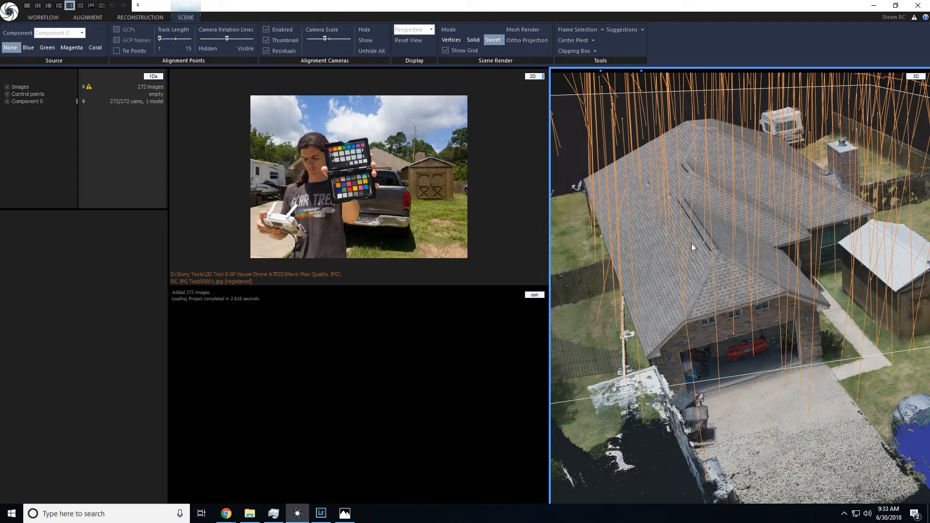
View the JPG model's roof ridge up close, and select Model 1 under Component 0 to check its overall processing time.
scroll(697, 280, up, 6)
right_drag(682, 280, 691, 298)
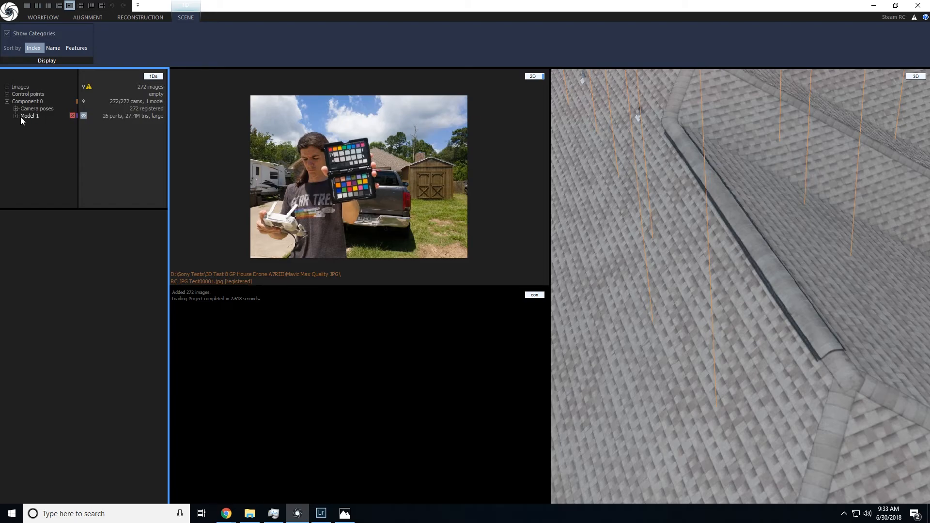
click(24, 115)
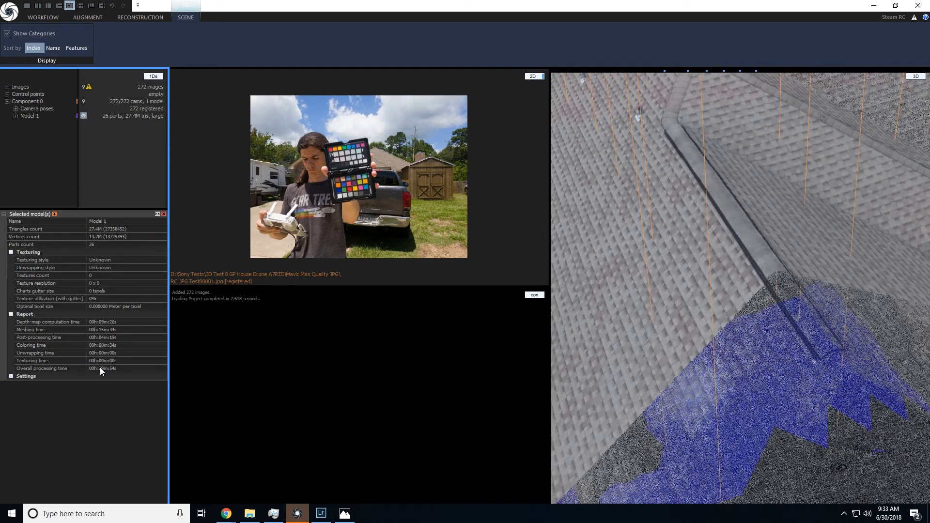
drag(100, 367, 123, 370)
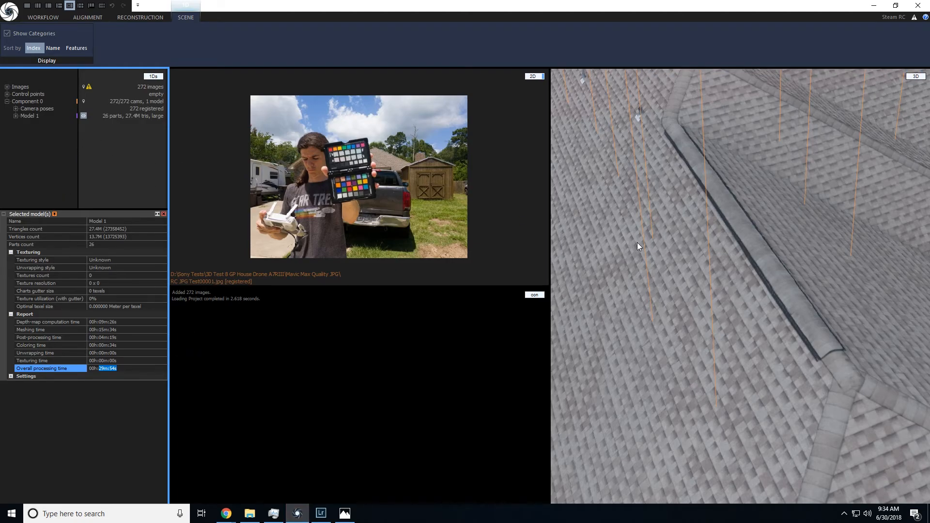
Open the Tiffs.rcproj project from the Tiffs folder in RC RAW Tests without saving the current project.
click(42, 17)
click(9, 13)
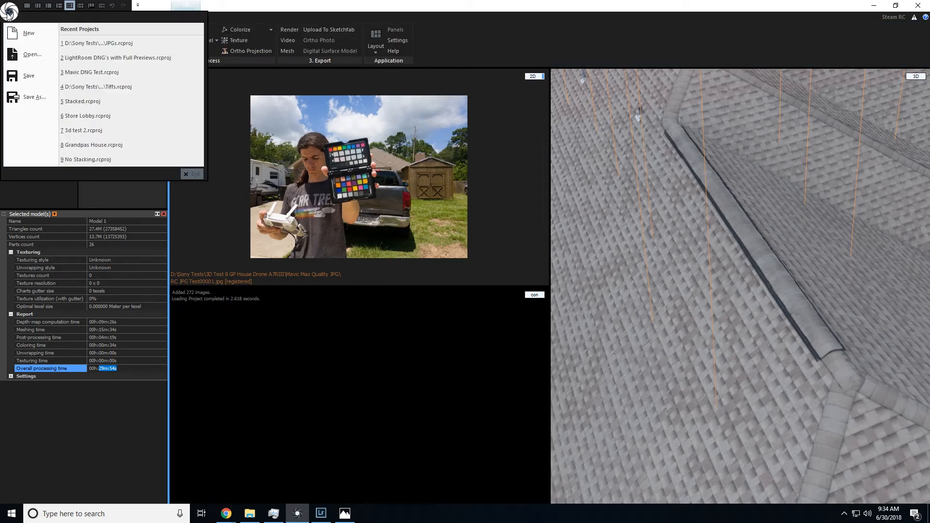
click(42, 58)
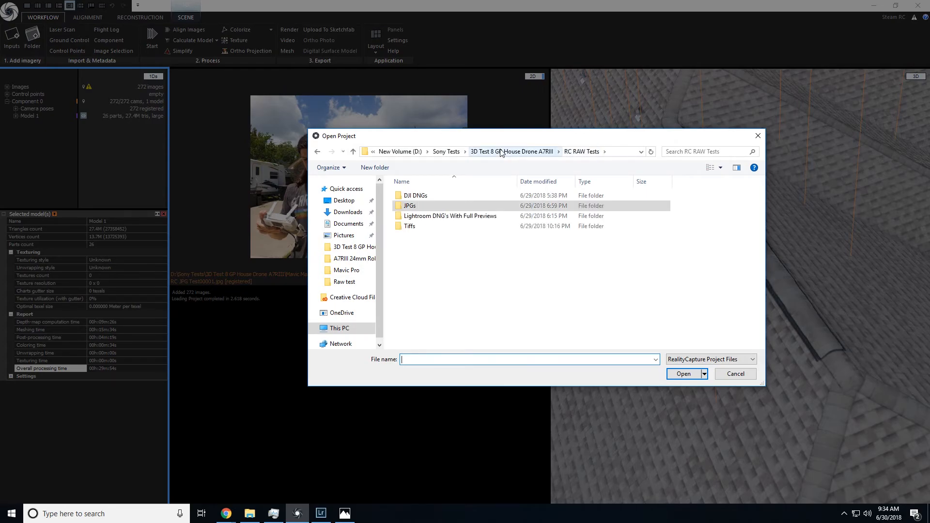
click(412, 226)
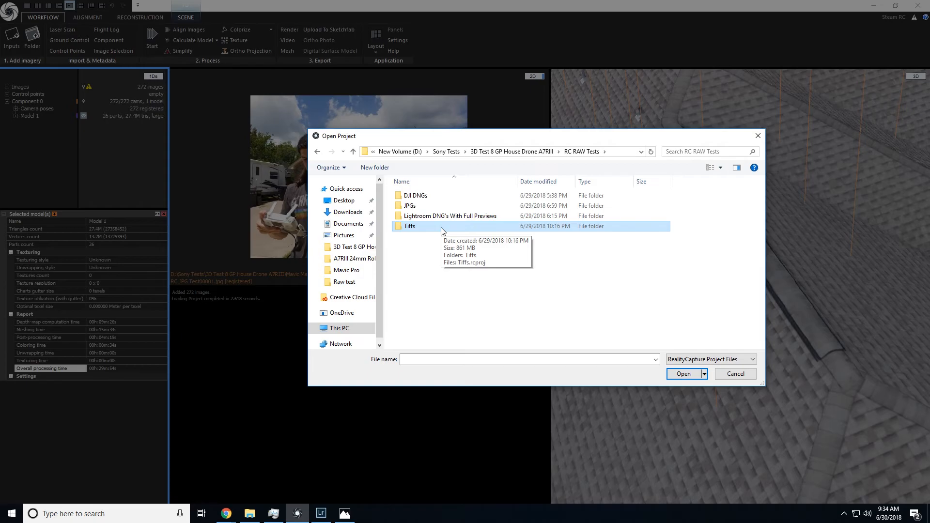
click(680, 375)
double_click(422, 207)
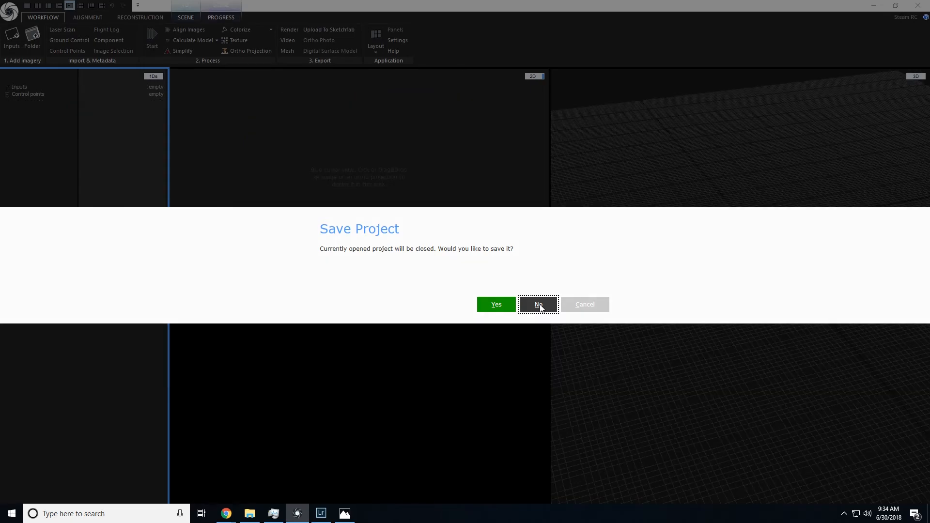
click(539, 305)
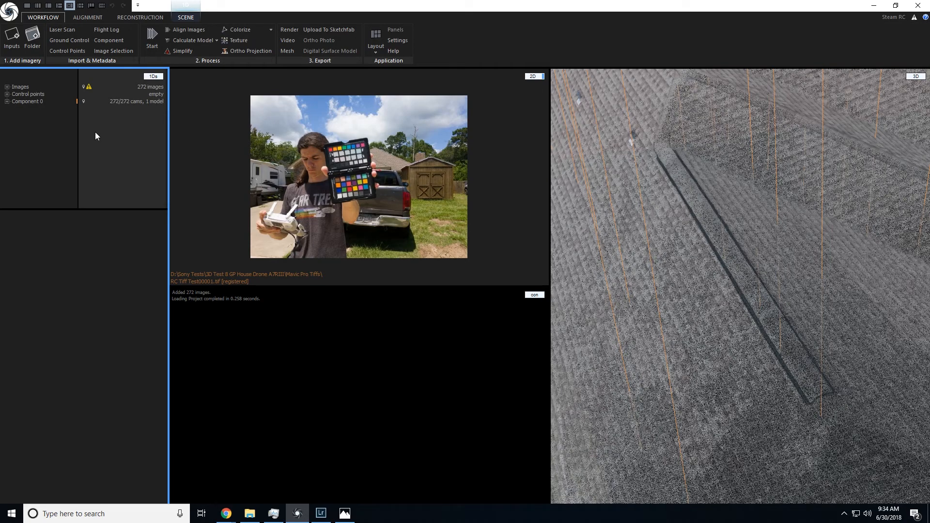
Show the 3D scene display settings and inspect the TIFF model's roof ridge and gable above the garage.
click(645, 200)
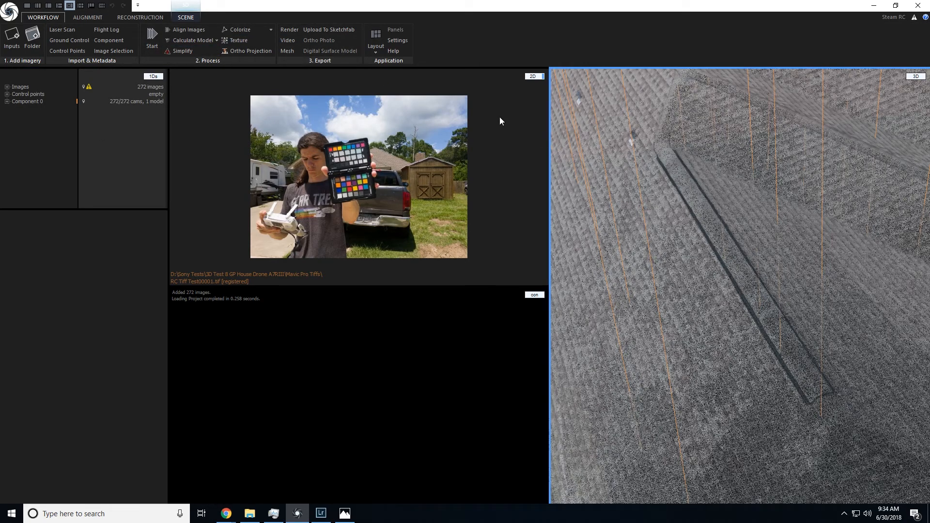
click(185, 17)
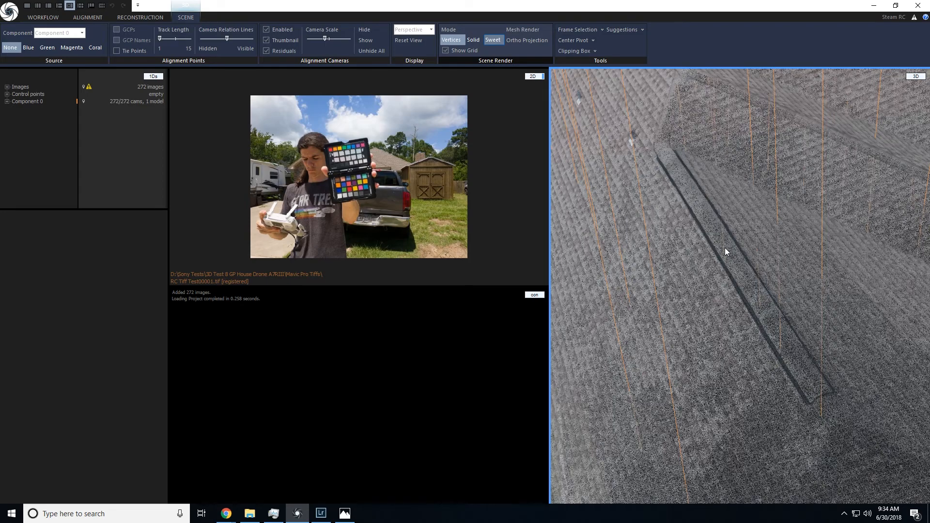
drag(778, 365, 771, 354)
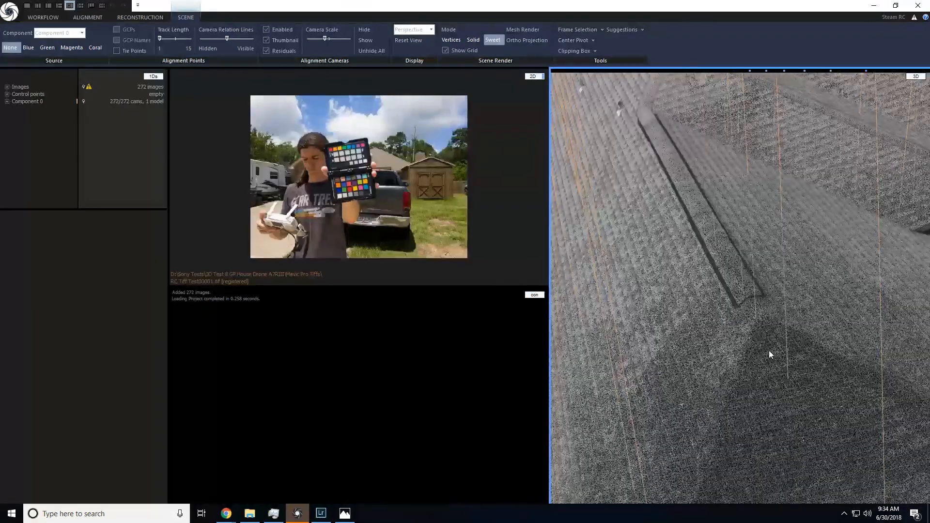
scroll(721, 307, down, 3)
scroll(733, 335, up, 2)
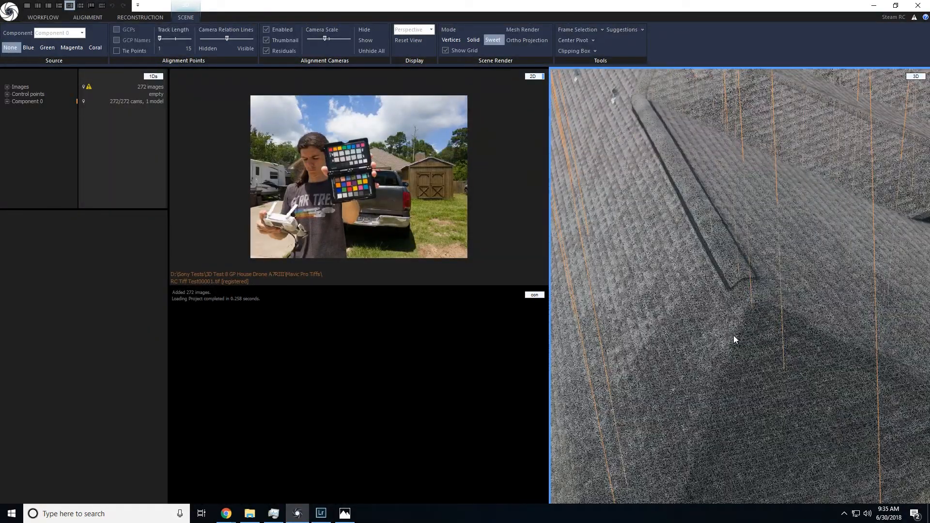
scroll(733, 335, down, 2)
drag(739, 366, 758, 319)
scroll(758, 318, up, 2)
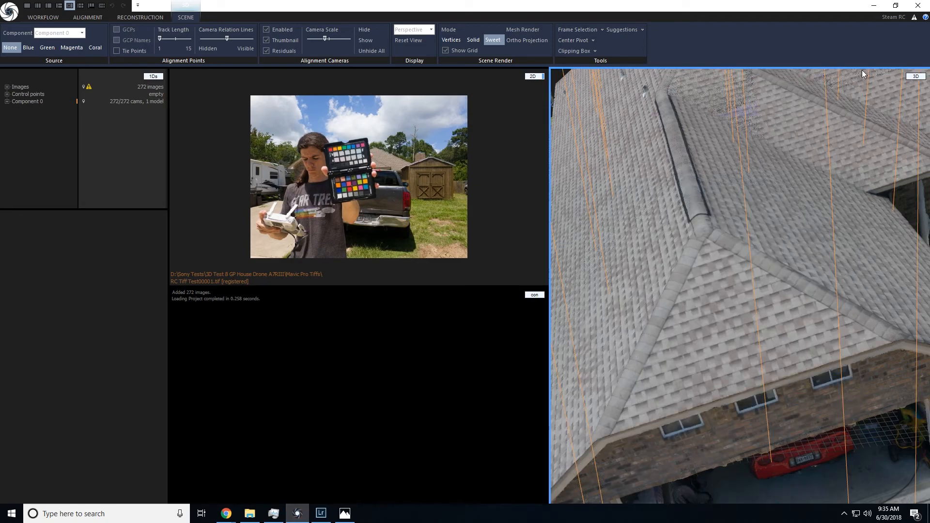
Expand Component 0 and select its Model 1 to check the TIFF model's triangle count and processing times.
double_click(13, 99)
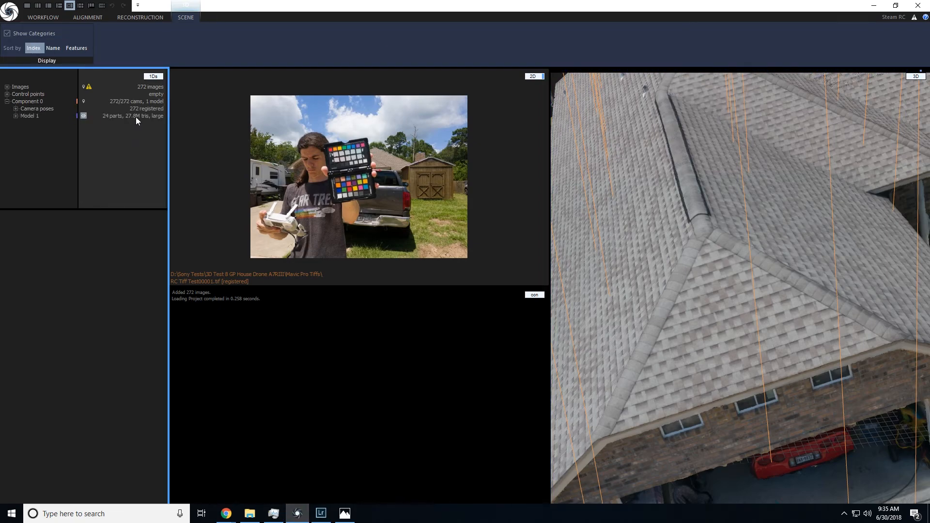
click(42, 115)
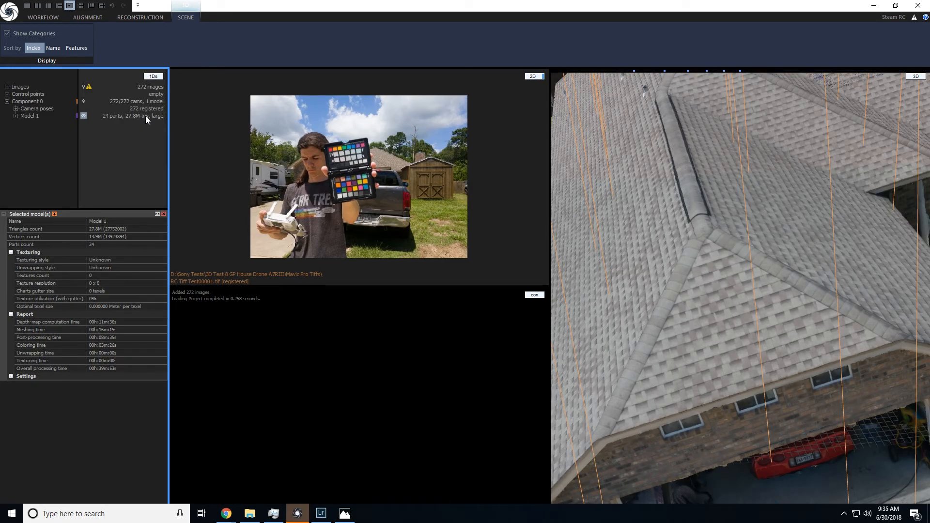
Inspect the shingles, ridge caps and chimney base of the TIFF model up close in Sweet render mode.
right_drag(837, 258, 820, 279)
drag(840, 256, 659, 477)
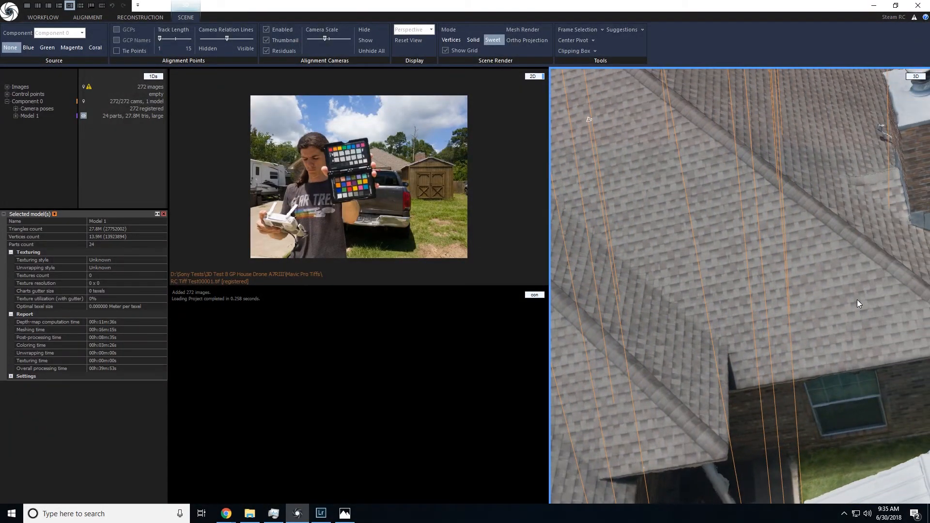
drag(856, 299, 743, 385)
scroll(769, 346, up, 5)
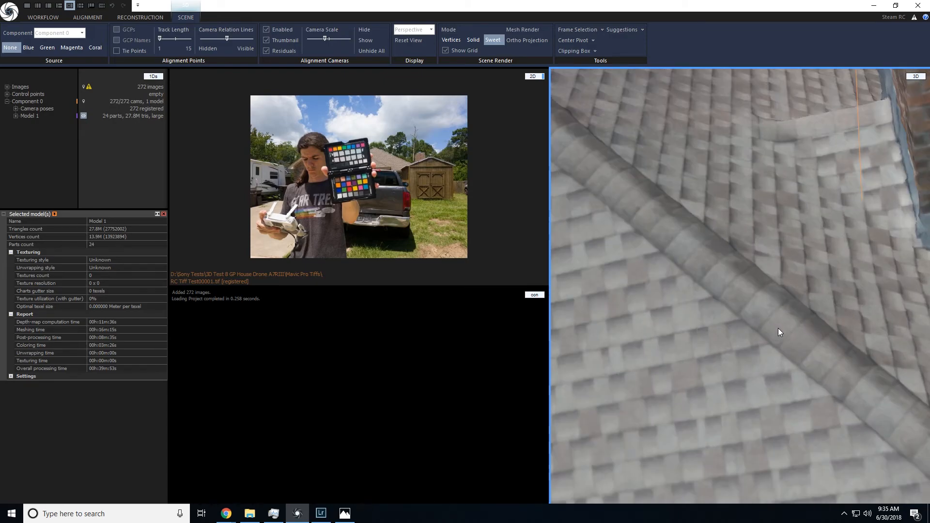
drag(855, 284, 708, 336)
scroll(712, 339, down, 3)
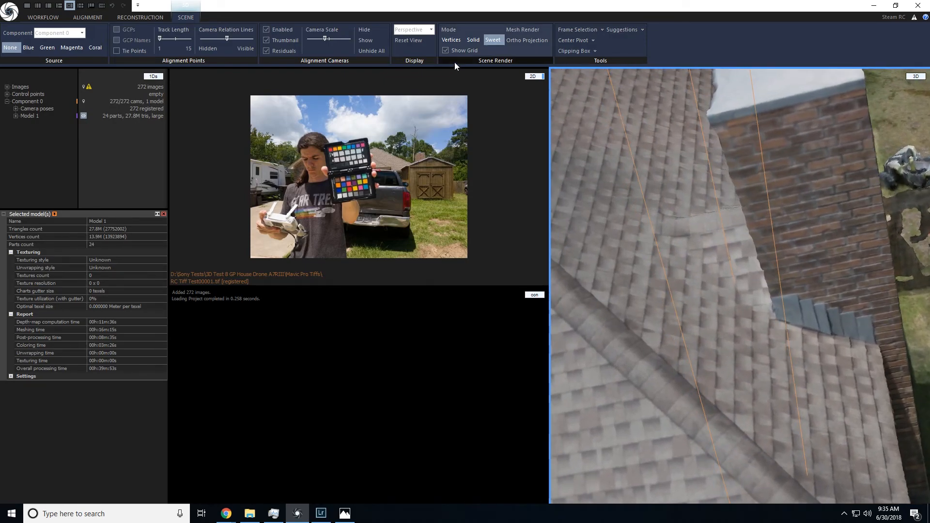
Set the scene render mode to Solid and examine the TIFF model's chimney, shed and main roof geometry.
click(473, 40)
scroll(777, 341, up, 3)
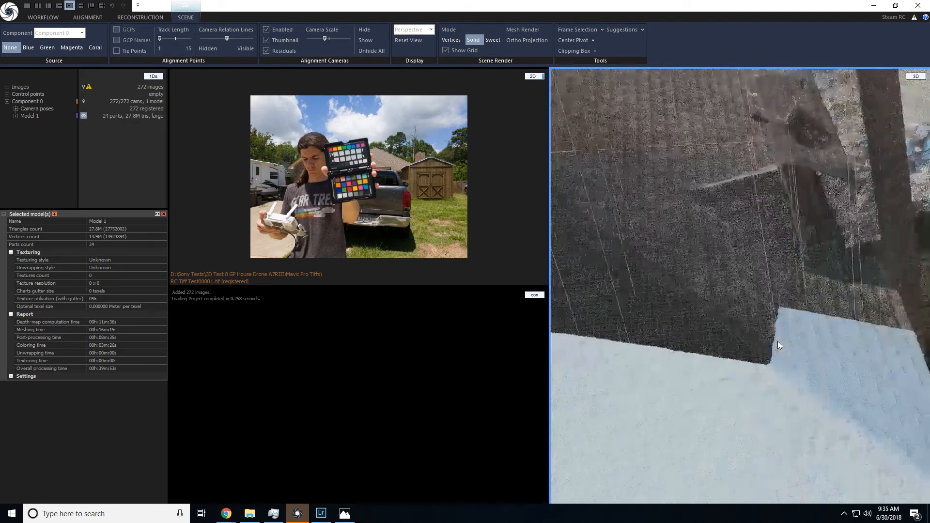
scroll(773, 344, up, 3)
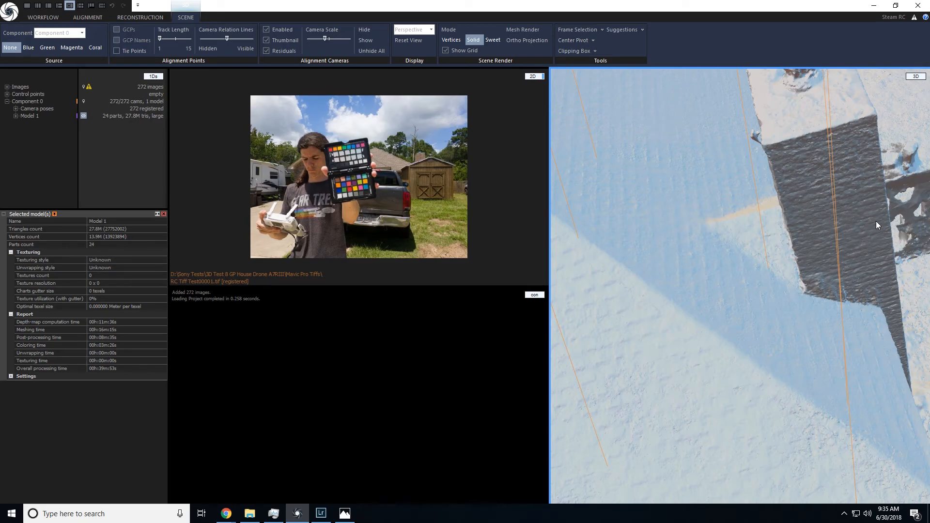
drag(882, 274, 843, 270)
right_drag(843, 269, 874, 265)
drag(742, 280, 653, 257)
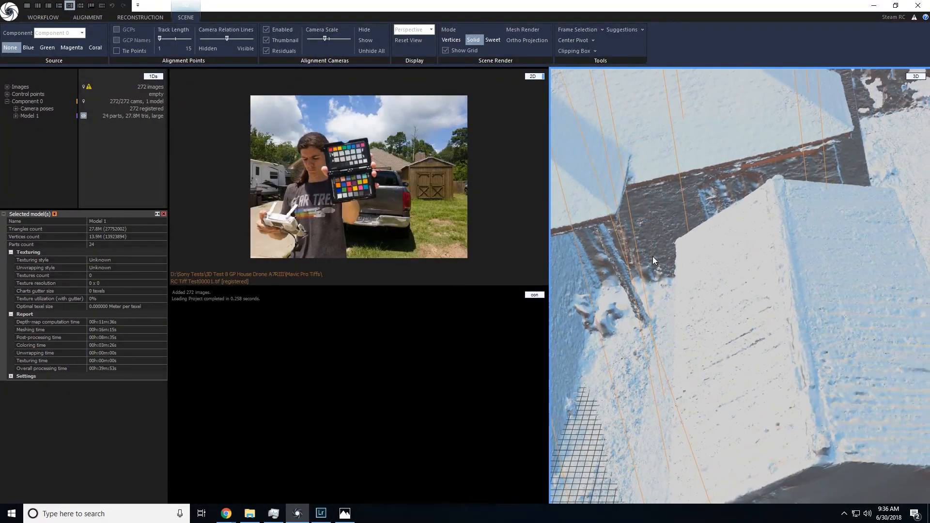
drag(681, 349, 756, 245)
drag(762, 183, 795, 146)
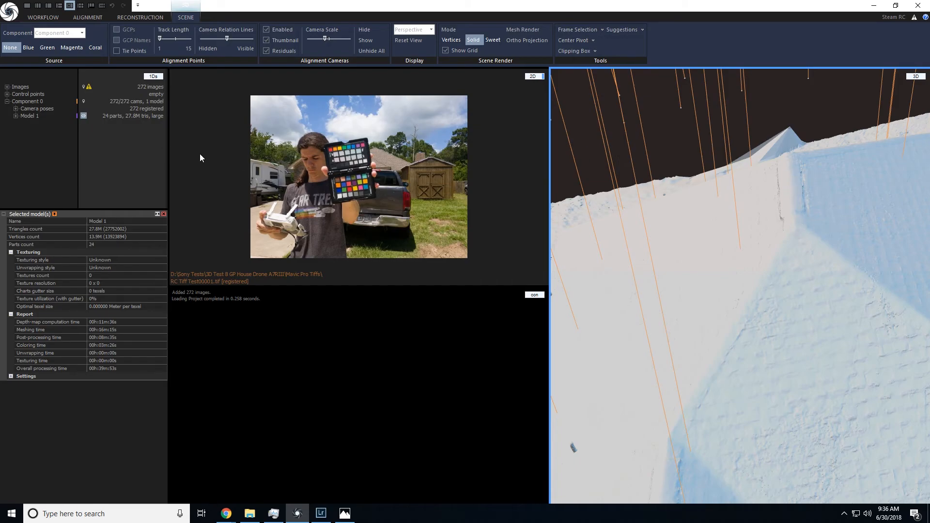
Set the scene render mode back to Sweet for the TIFF model.
click(34, 119)
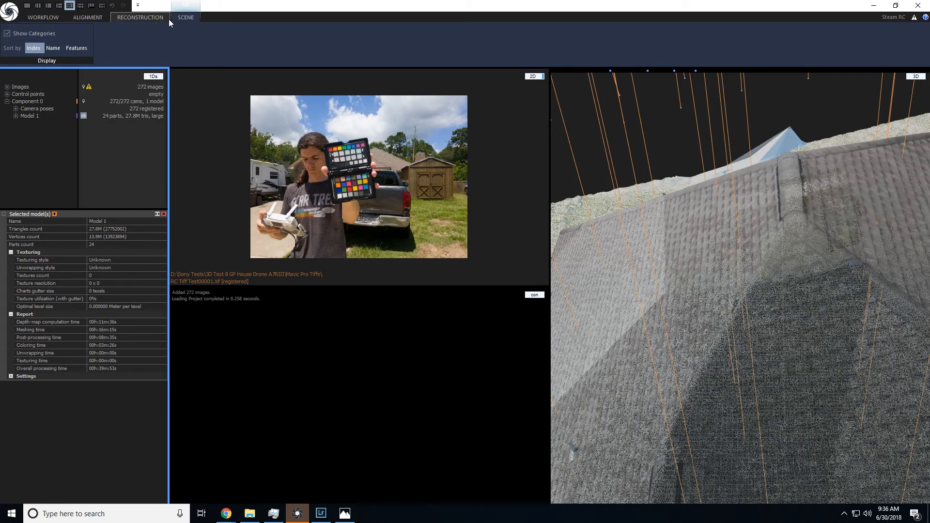
click(556, 188)
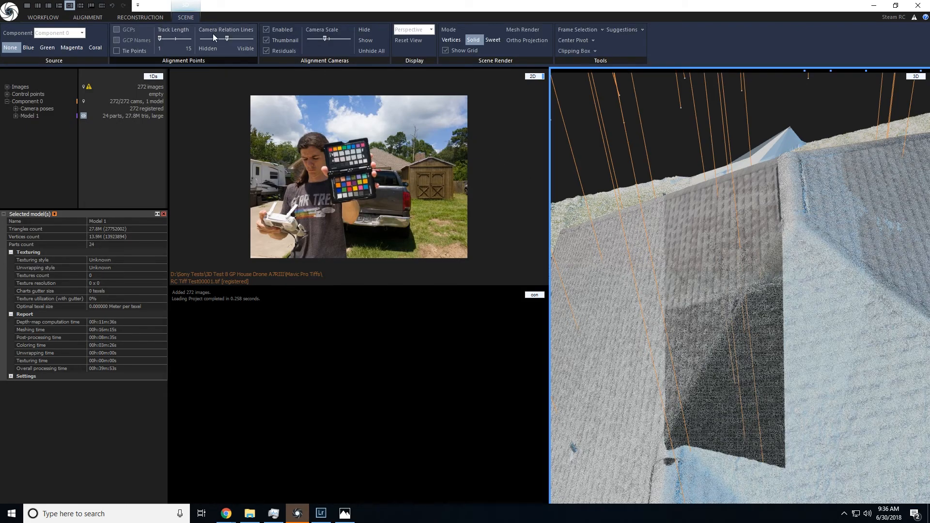
click(489, 40)
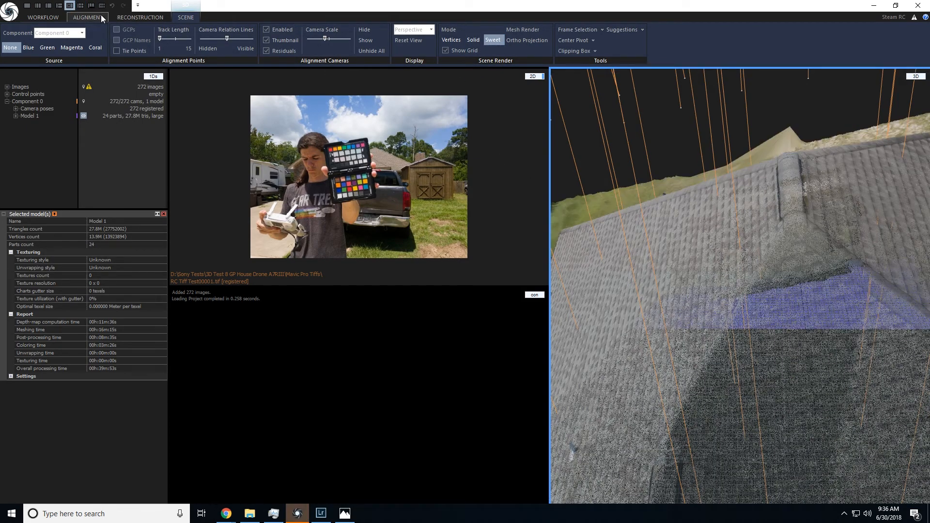
click(41, 15)
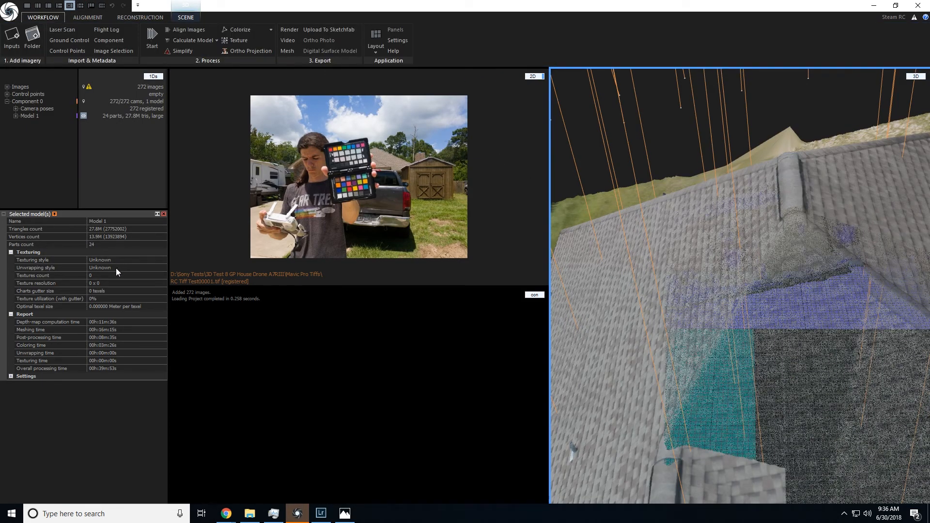
Inspect the TIFF model's roof ridges, white shed roof, garage and driveway in Sweet render mode.
drag(719, 313, 797, 338)
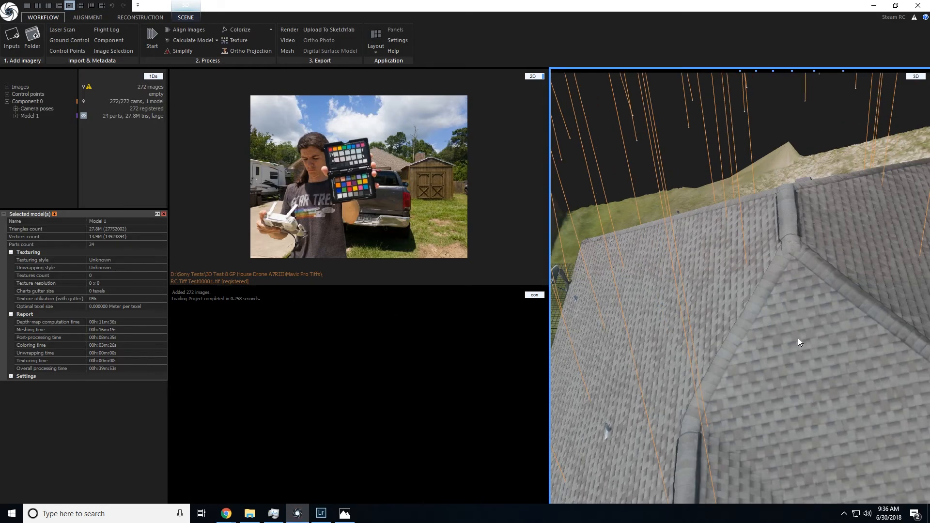
drag(841, 428, 710, 228)
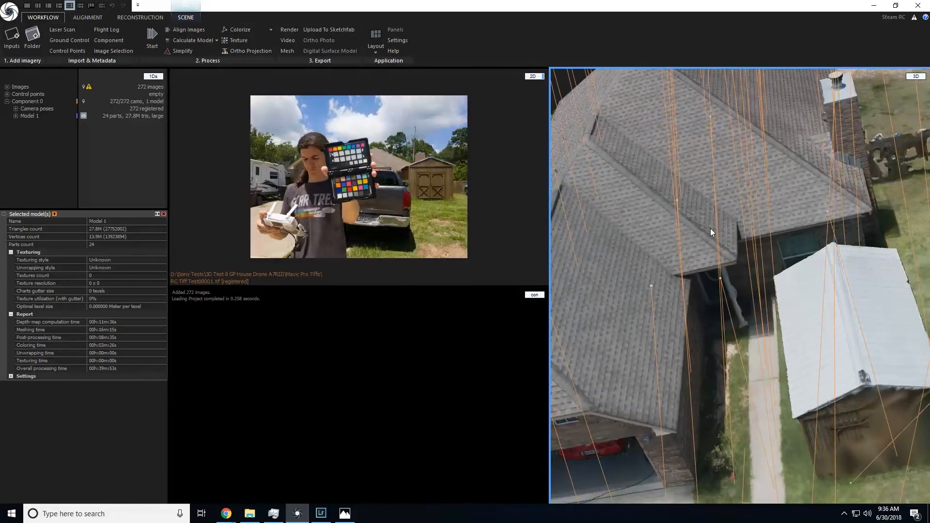
drag(816, 417, 733, 410)
drag(690, 295, 712, 370)
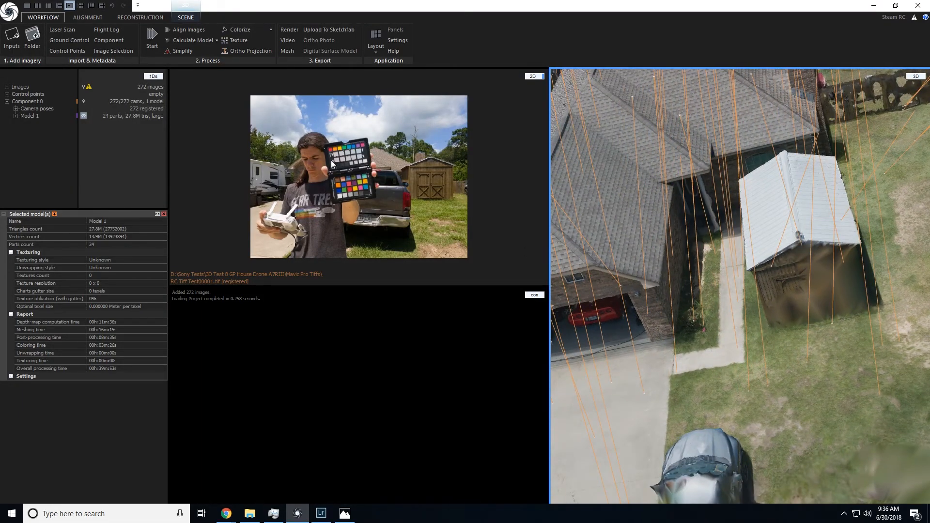
Start a new project without saving the current one and import all images from the Mavic Pro folder, including subfolders.
double_click(12, 18)
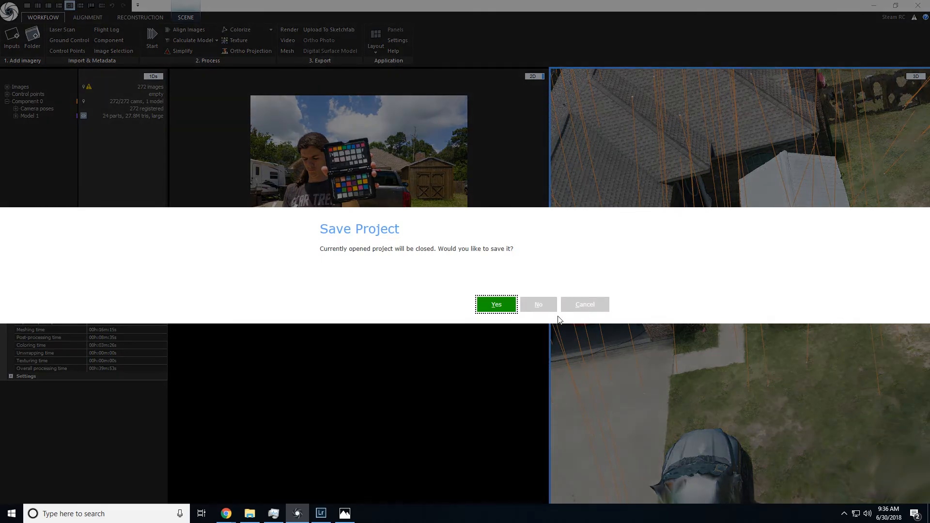
click(538, 305)
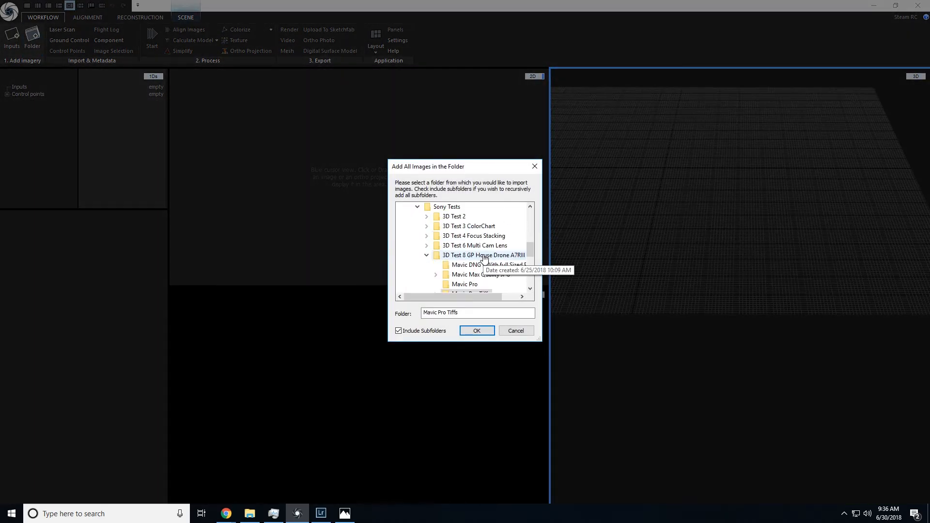
click(466, 226)
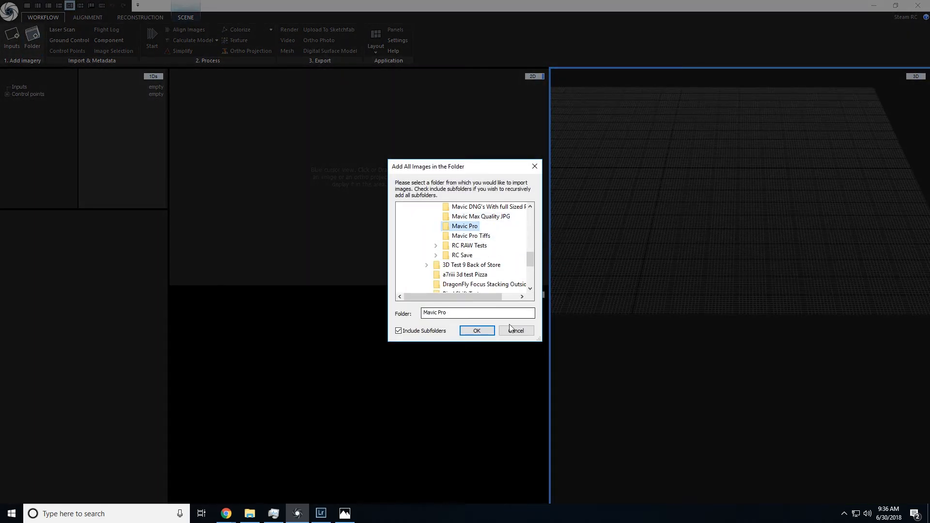
click(477, 331)
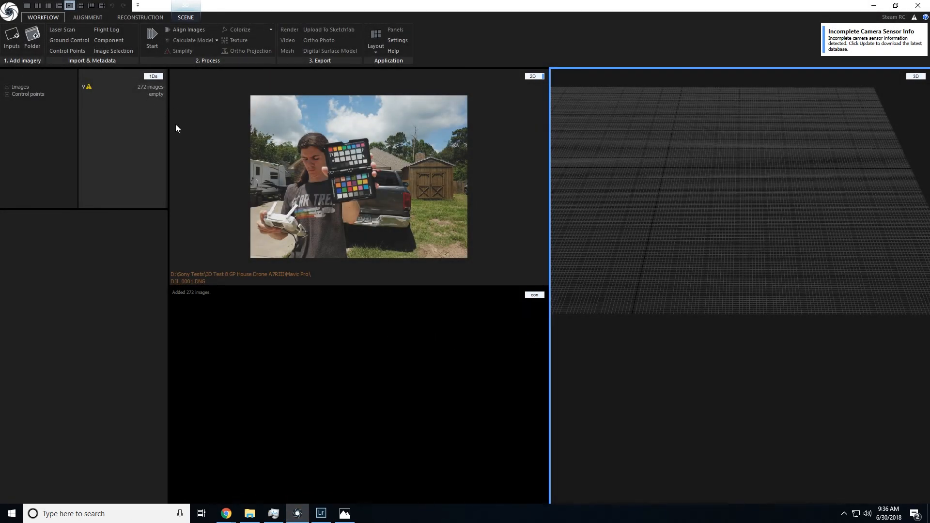
Run the automatic Start process to align the Mavic Pro DNG images and build a coloured model.
click(202, 28)
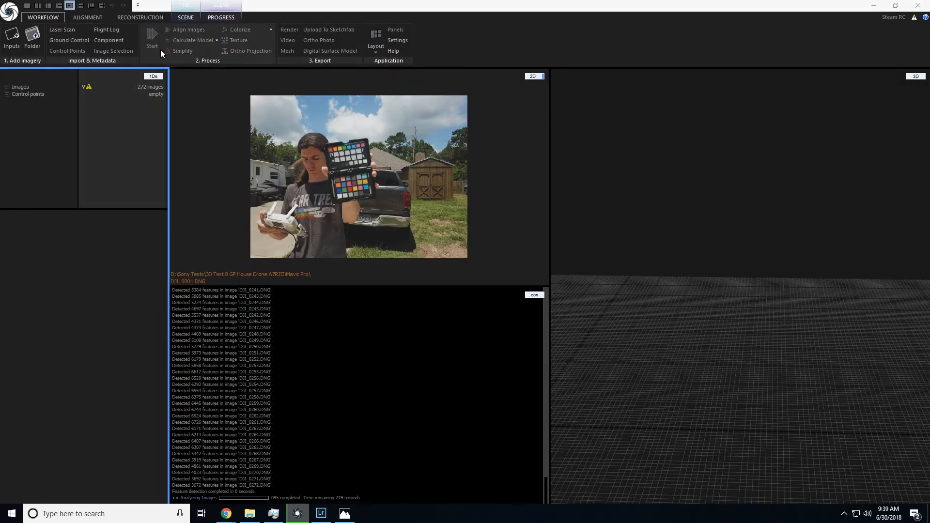
click(157, 46)
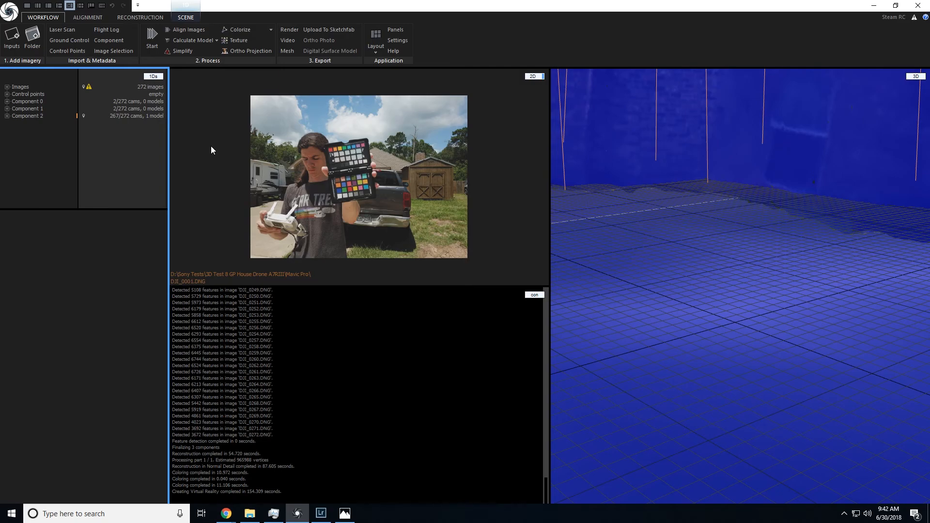
Examine the reconstructed Mavic Pro DNG model from close to the ground and from above the house.
scroll(649, 242, down, 5)
scroll(624, 235, down, 2)
drag(624, 235, 843, 311)
scroll(843, 311, up, 4)
right_drag(844, 310, 771, 242)
scroll(757, 272, up, 2)
drag(772, 243, 686, 256)
right_drag(685, 256, 777, 144)
scroll(784, 229, down, 5)
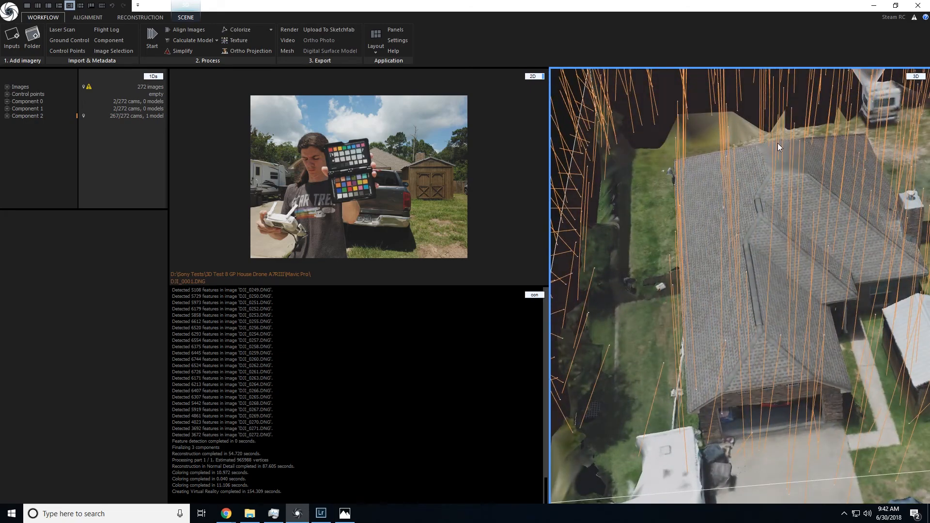
Expand Component 2 and select its Model 1 to check the DNG model's exact triangle count and processing times.
click(7, 116)
click(30, 131)
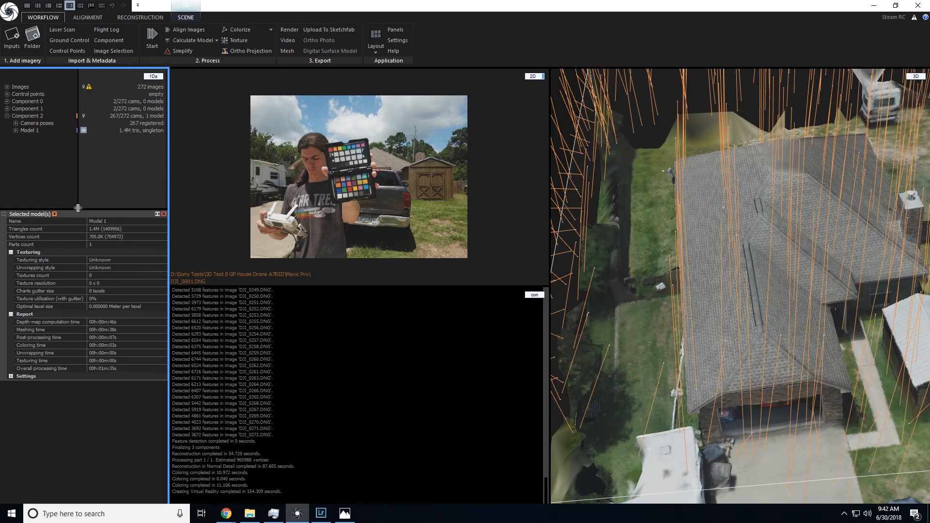
click(104, 229)
drag(111, 228, 118, 228)
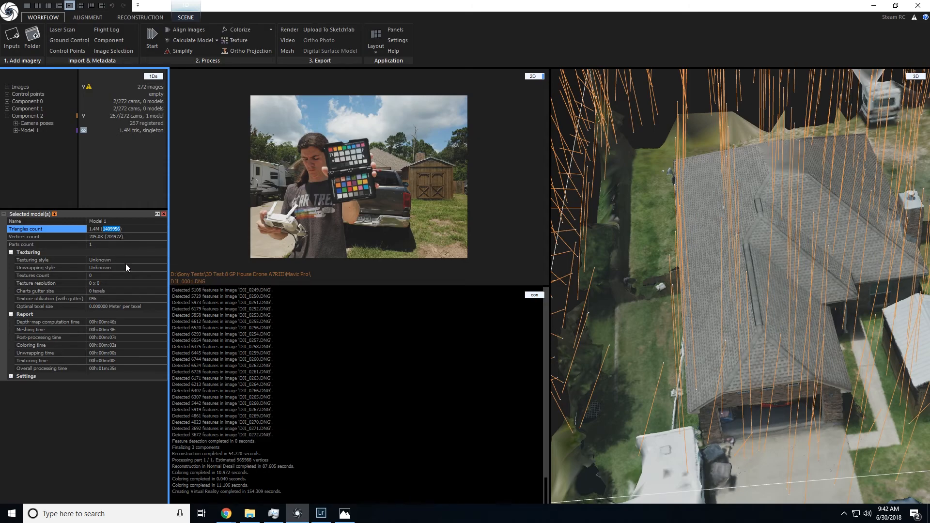
key(Escape)
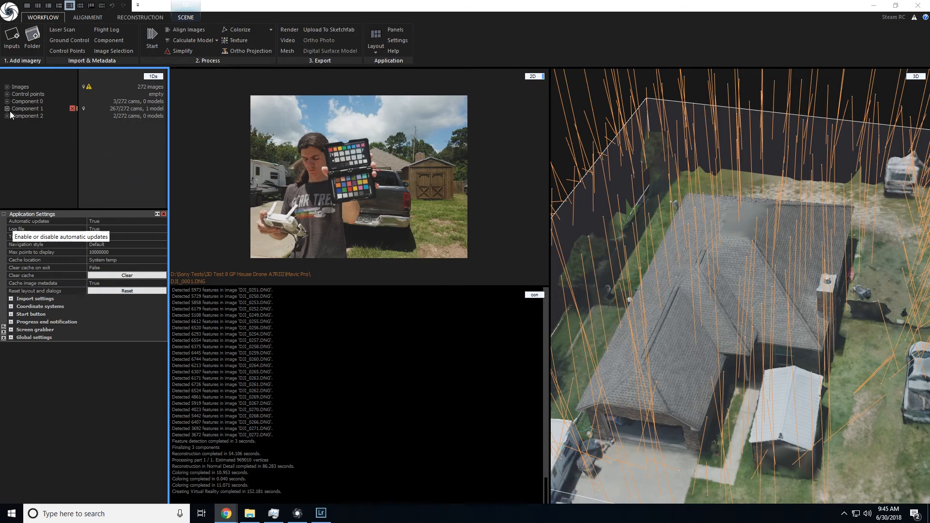
Expand Component 1 and select its Model 1 to compare the second DNG run's triangle count and processing report.
click(35, 108)
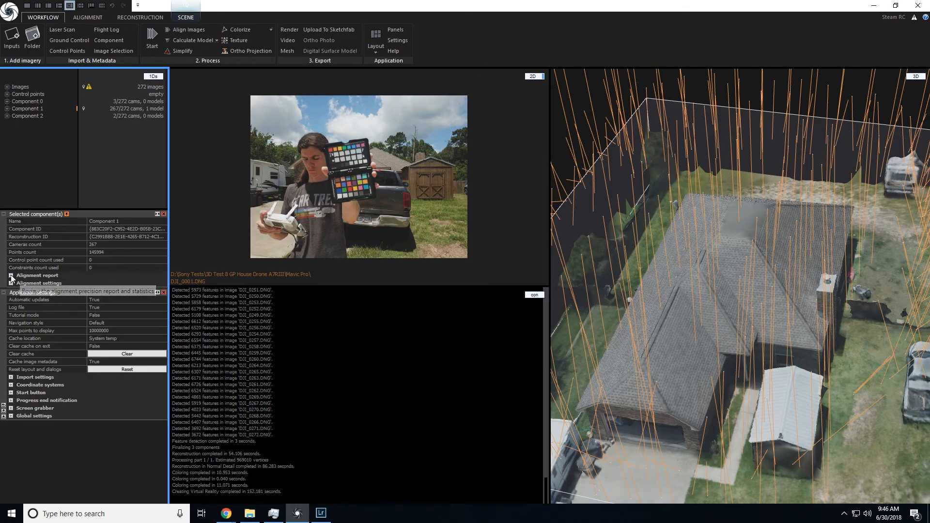
click(6, 108)
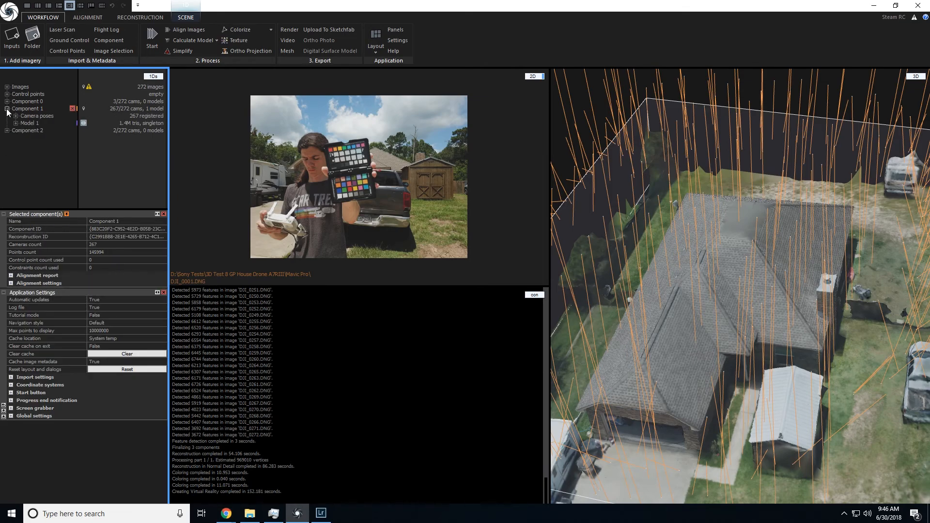
click(30, 123)
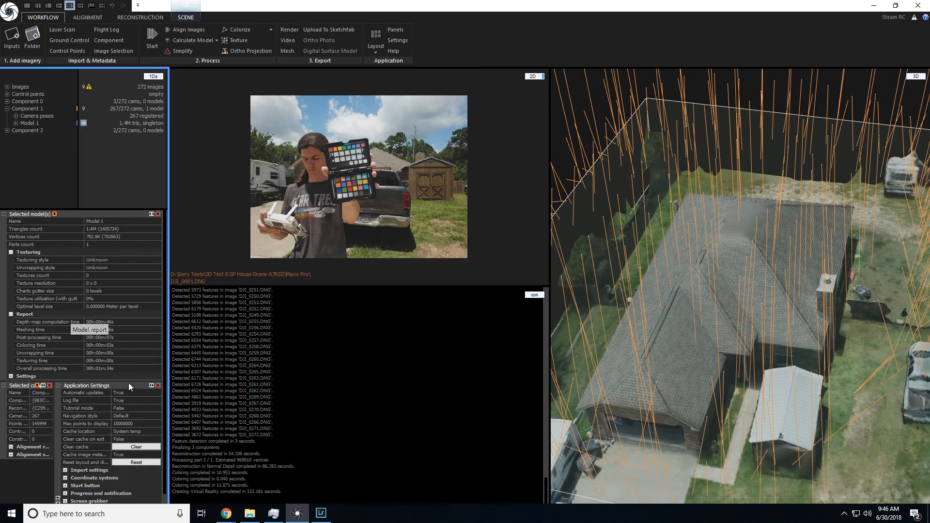
click(100, 228)
drag(100, 228, 116, 229)
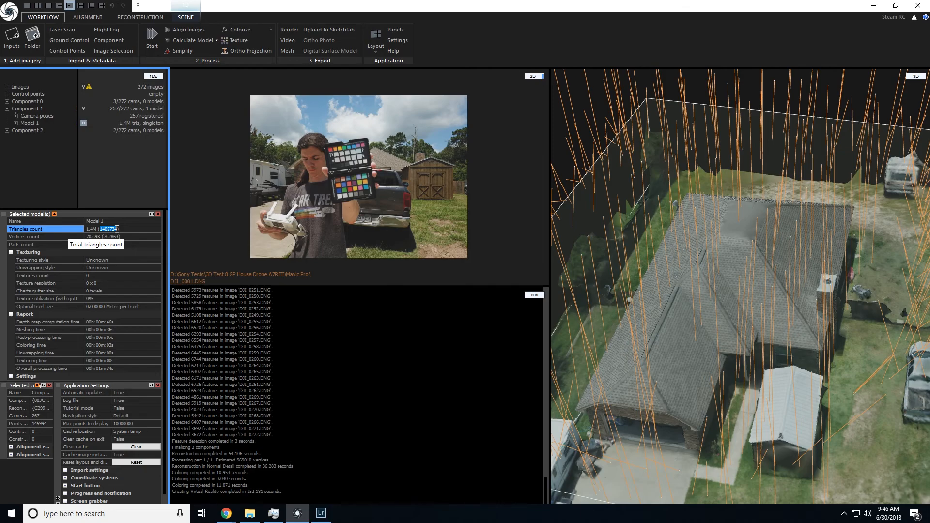
click(101, 229)
drag(101, 229, 117, 230)
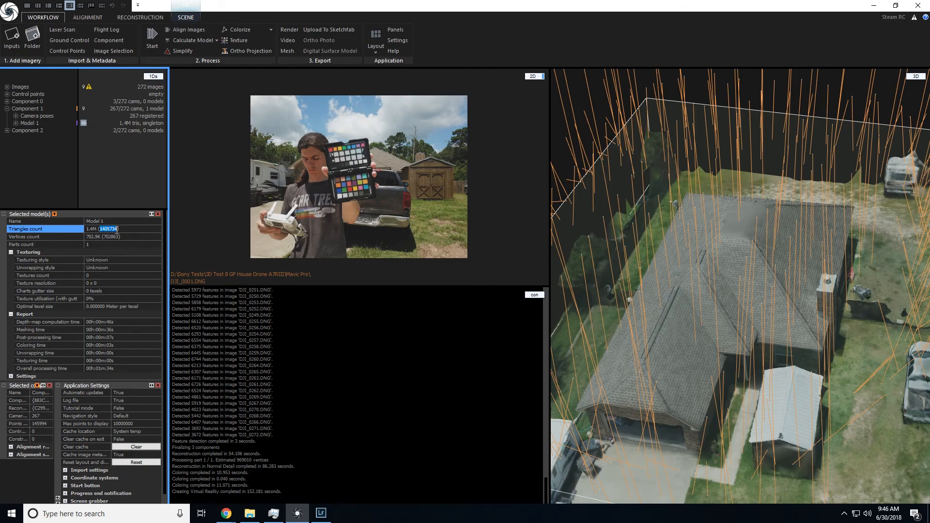
click(107, 229)
drag(108, 228, 117, 228)
Inspect the second DNG model's roof ridges, valleys and shingles up close from several angles.
scroll(702, 350, up, 5)
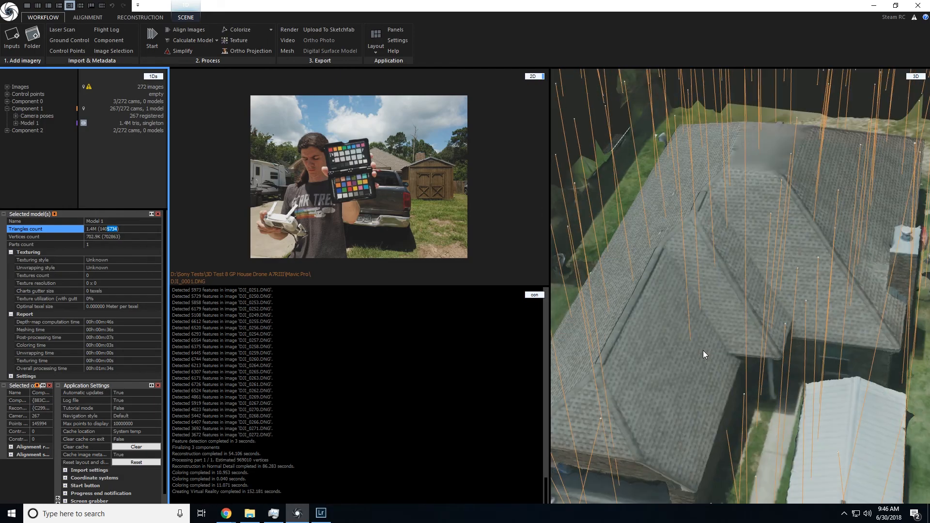
drag(660, 354, 599, 351)
drag(757, 334, 719, 338)
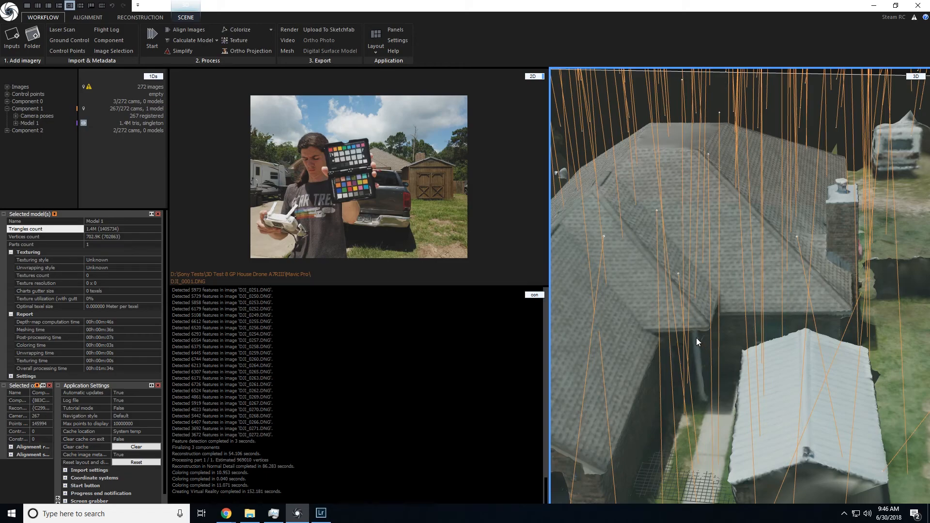
drag(684, 339, 785, 275)
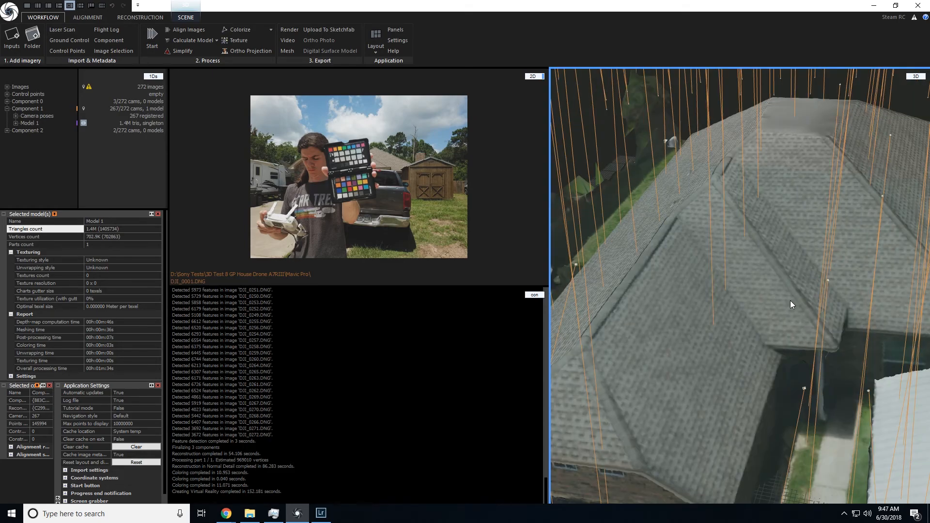
drag(789, 301, 782, 300)
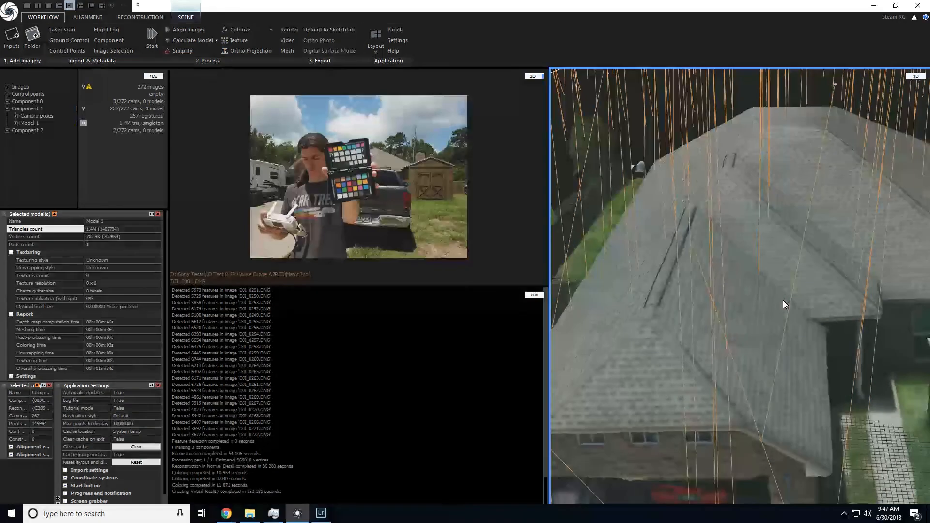
drag(843, 277, 776, 383)
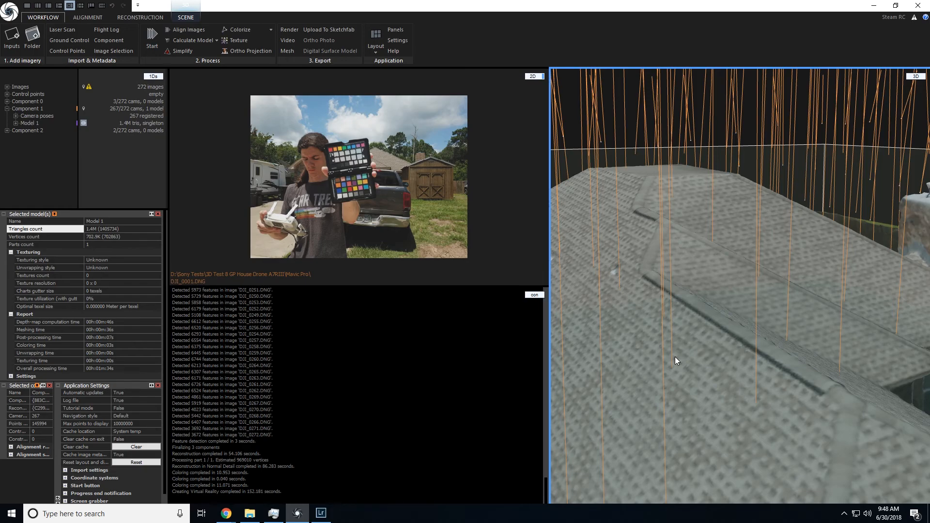
drag(807, 301, 739, 377)
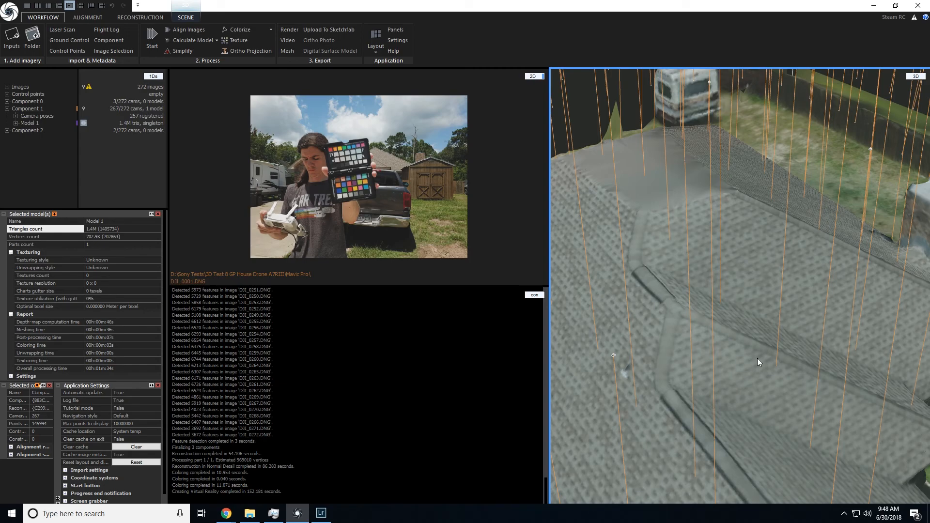
Compare the second DNG model's whole-house view with its main roof, garage and shed at different distances.
scroll(758, 359, down, 5)
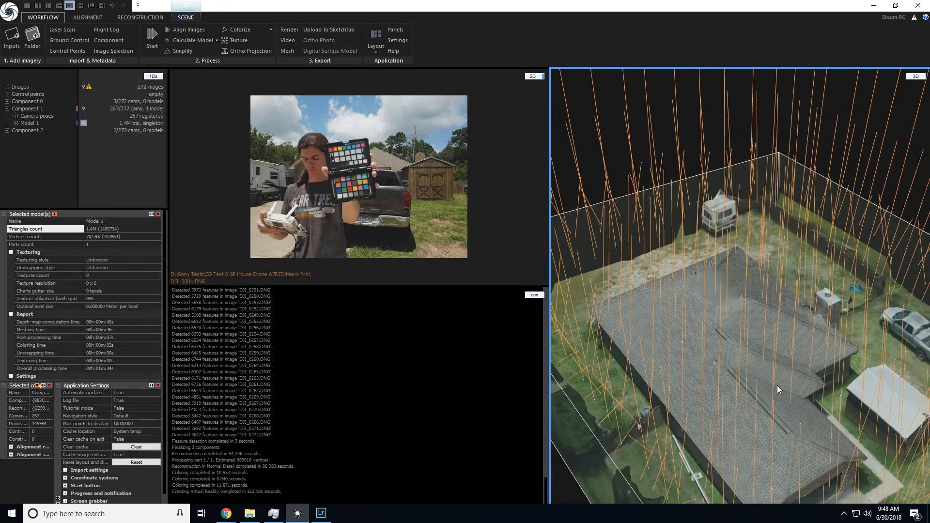
drag(780, 382, 748, 372)
scroll(757, 370, up, 5)
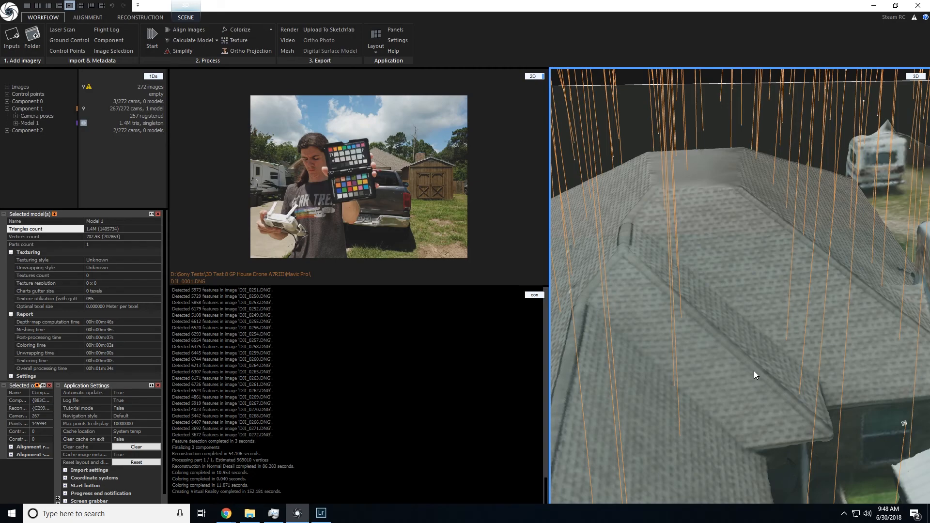
scroll(754, 371, down, 3)
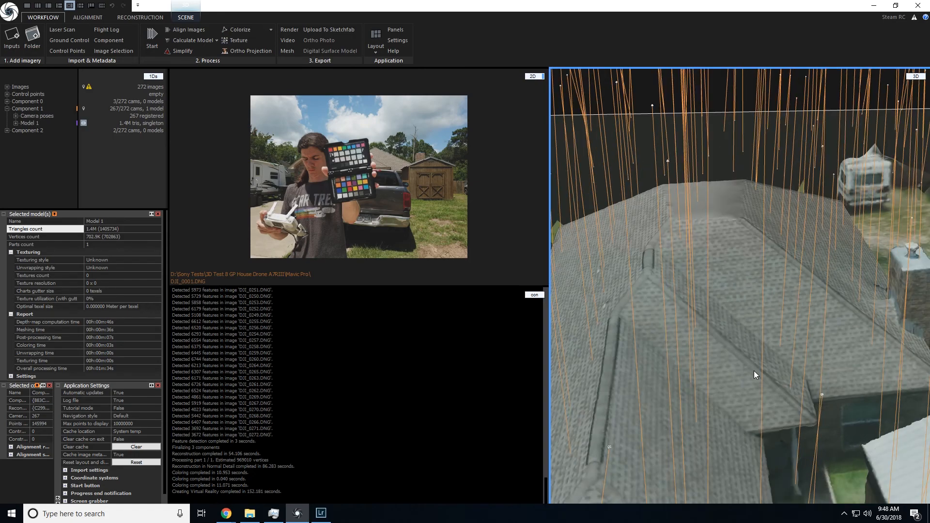
drag(719, 415, 724, 365)
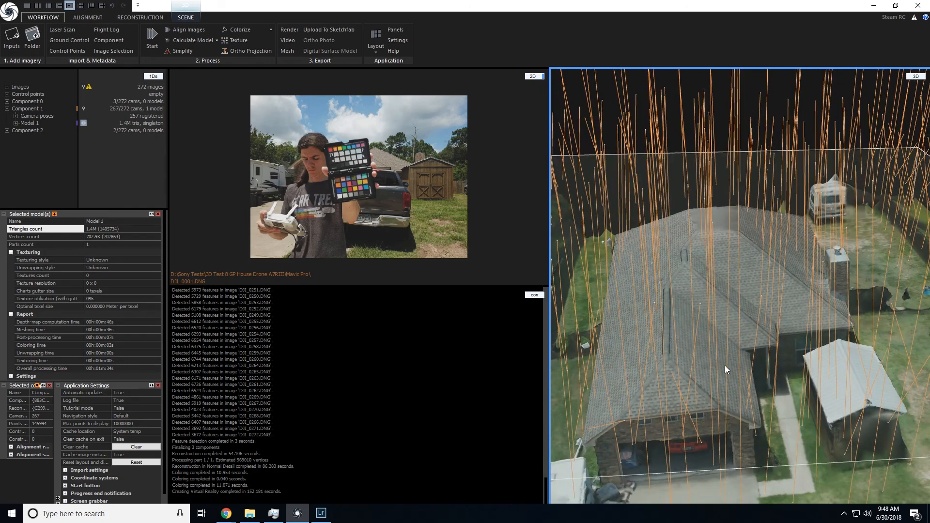
scroll(725, 365, up, 3)
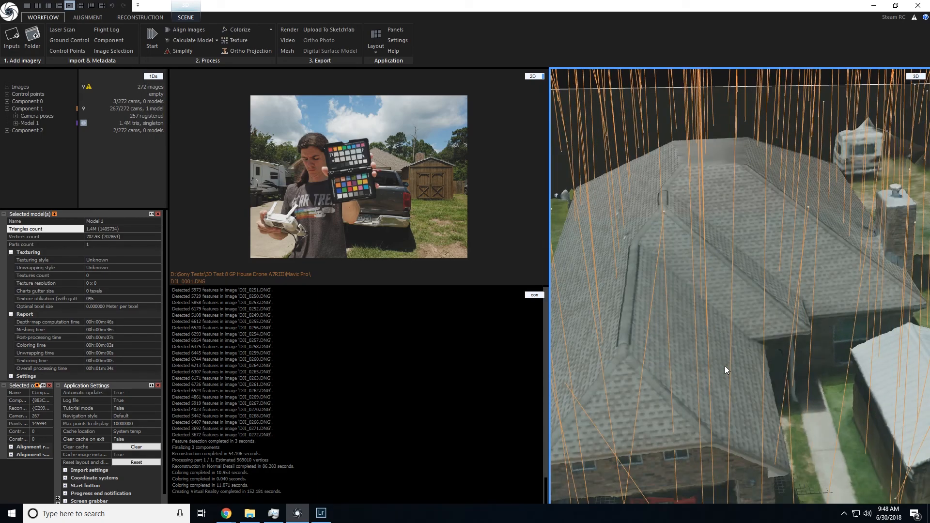
scroll(725, 370, down, 2)
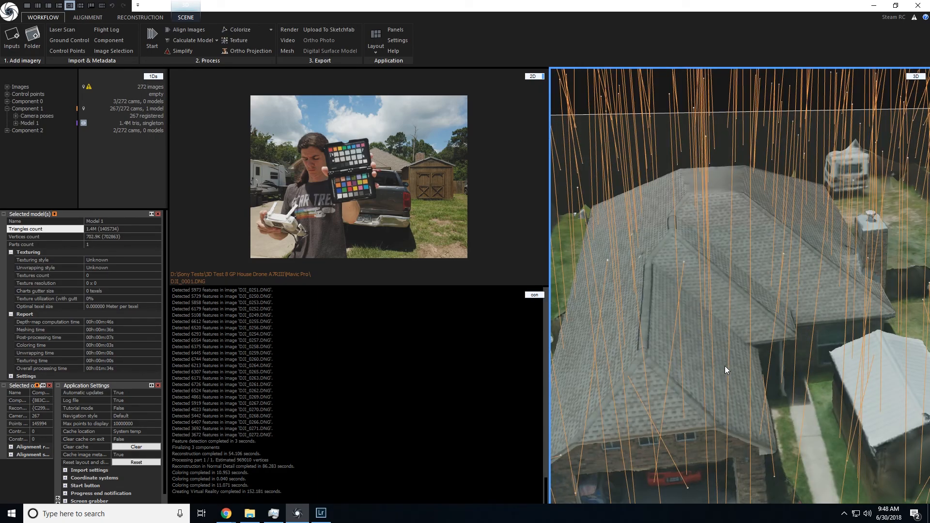
drag(724, 365, 797, 368)
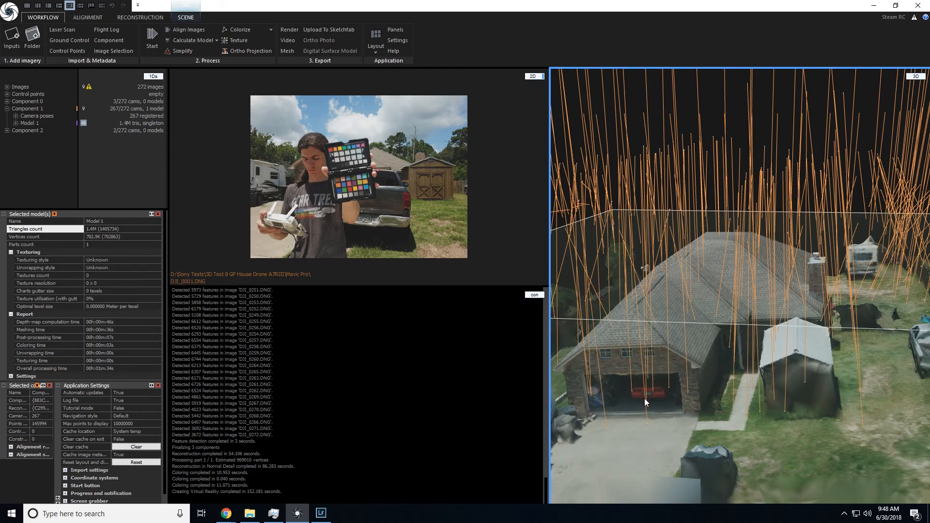
Open DJI_0001.DNG from the Mavic Pro folder in Photos and enlarge it to check the embedded preview's detail.
right_drag(615, 406, 642, 414)
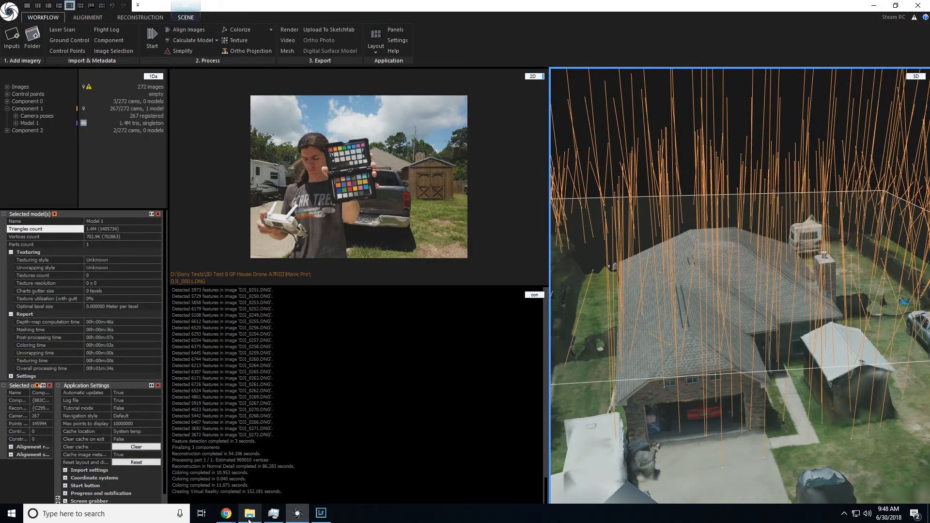
click(253, 515)
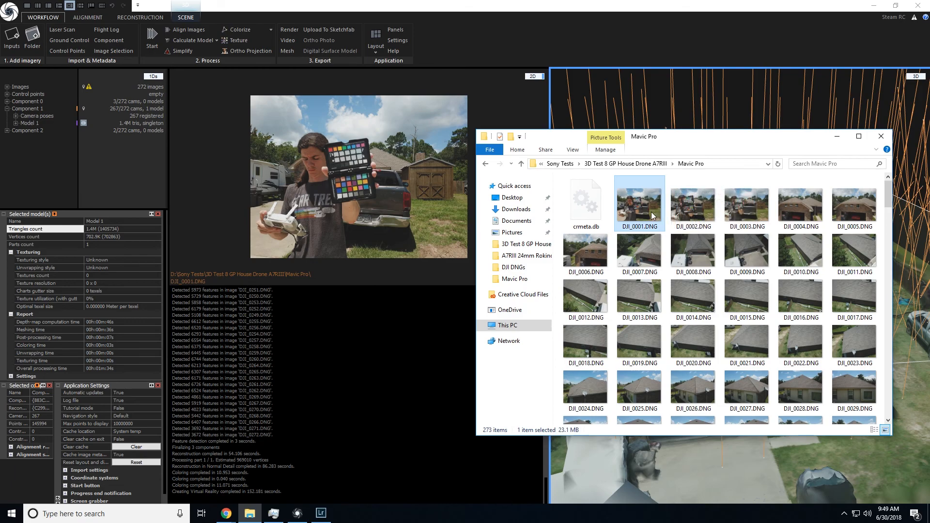
click(706, 216)
click(759, 209)
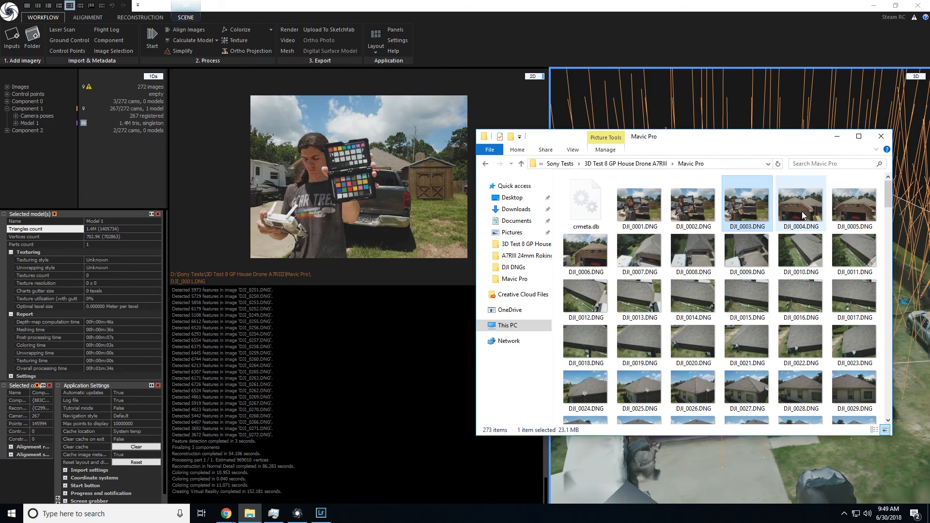
double_click(630, 205)
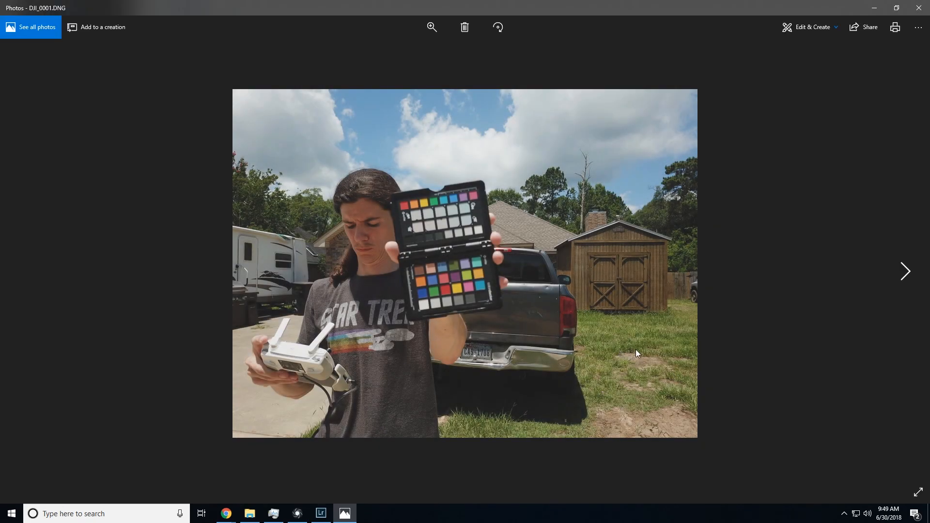
click(430, 29)
drag(397, 53, 421, 45)
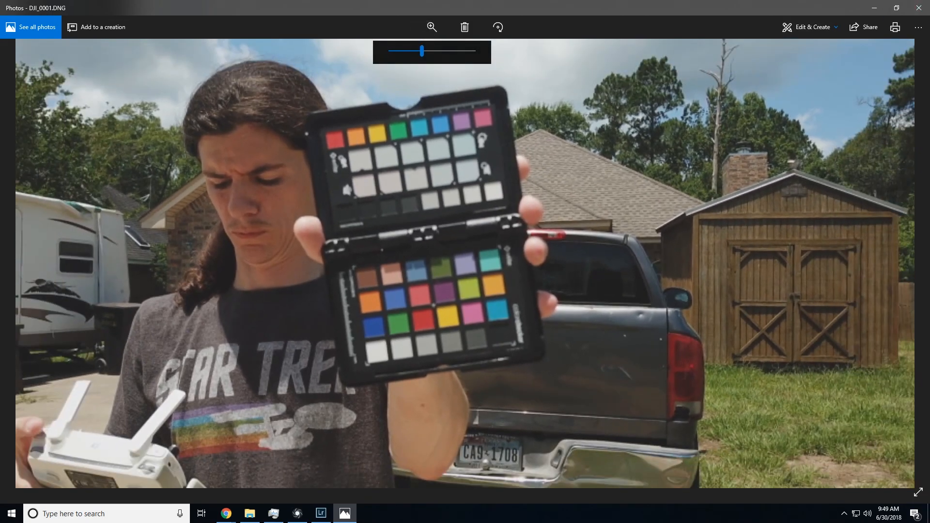
click(918, 8)
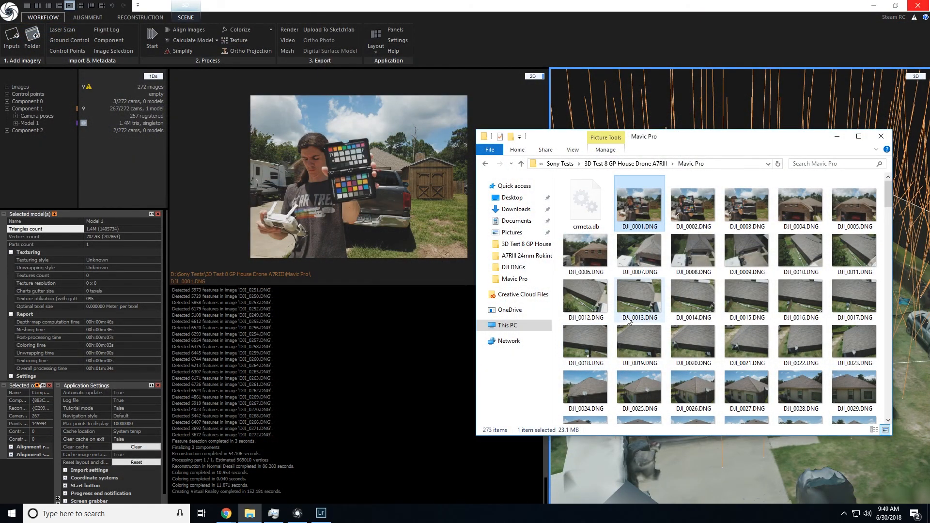
click(836, 137)
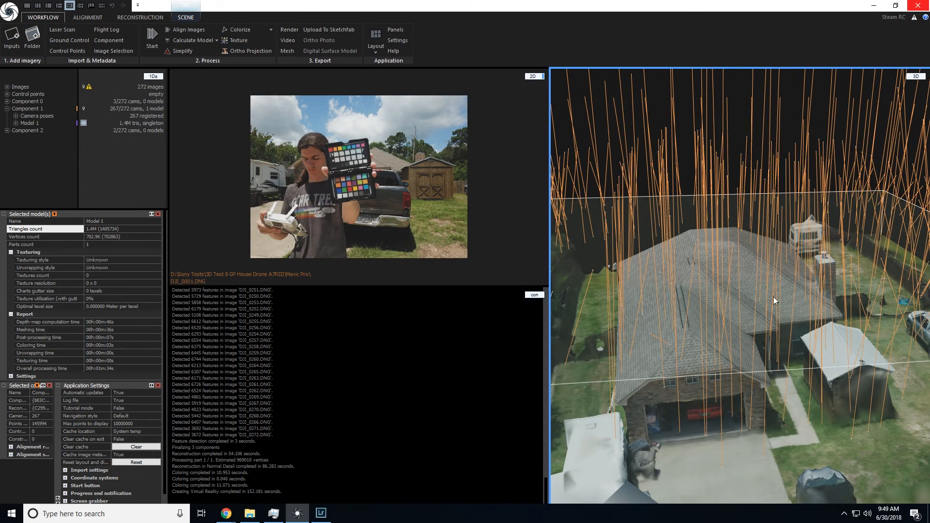
Compare the second DNG model's garage front with its long roof side by viewing the house from both directions.
drag(809, 336, 794, 319)
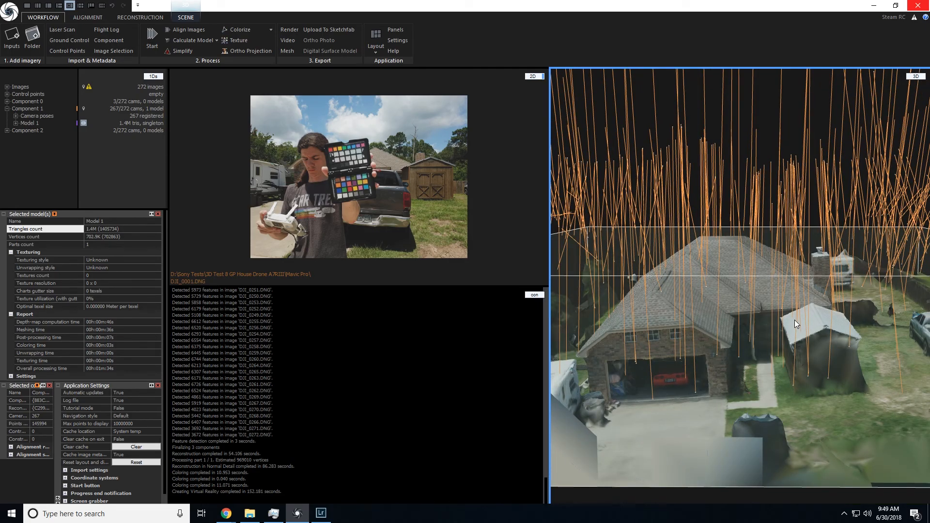
drag(777, 318, 798, 339)
drag(691, 341, 732, 345)
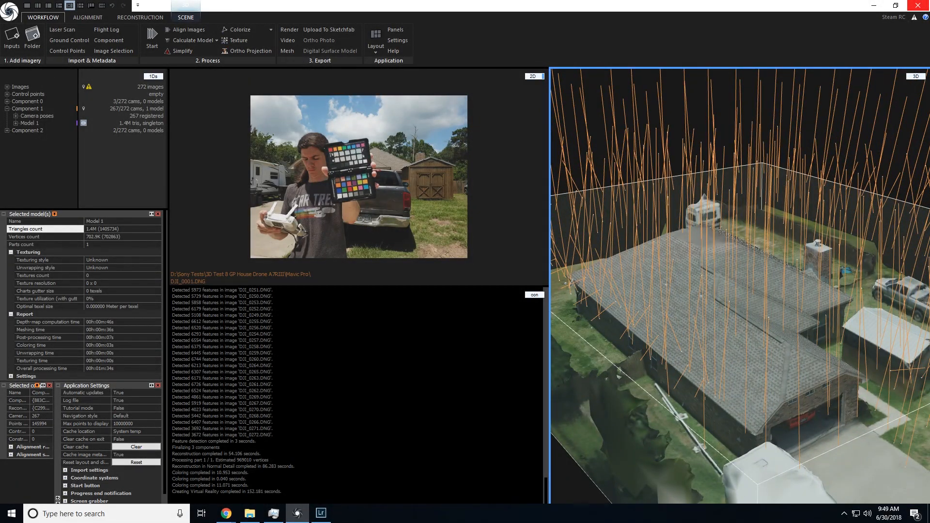
Switch to the Capturing Reality website in Chrome, skim its home page and open the RealityCapture product page.
key(alt+Tab)
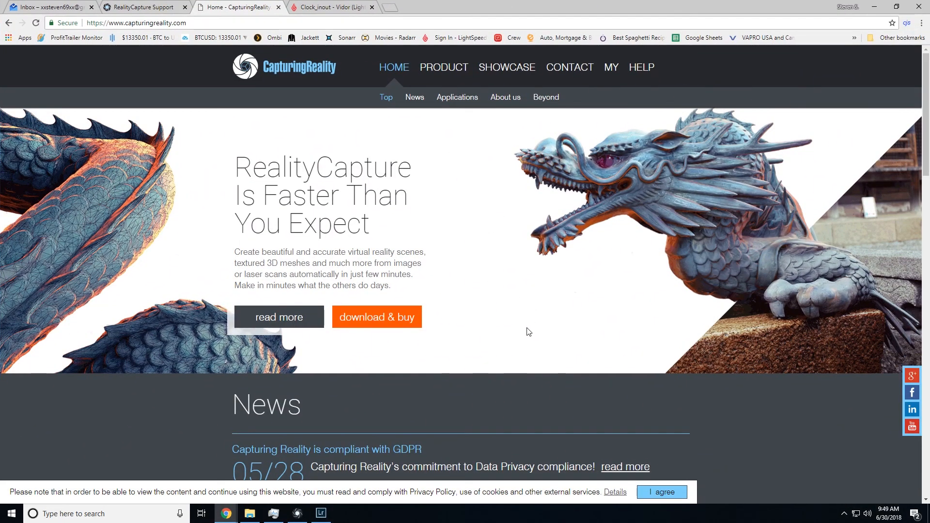
scroll(518, 328, down, 4)
scroll(518, 329, down, 9)
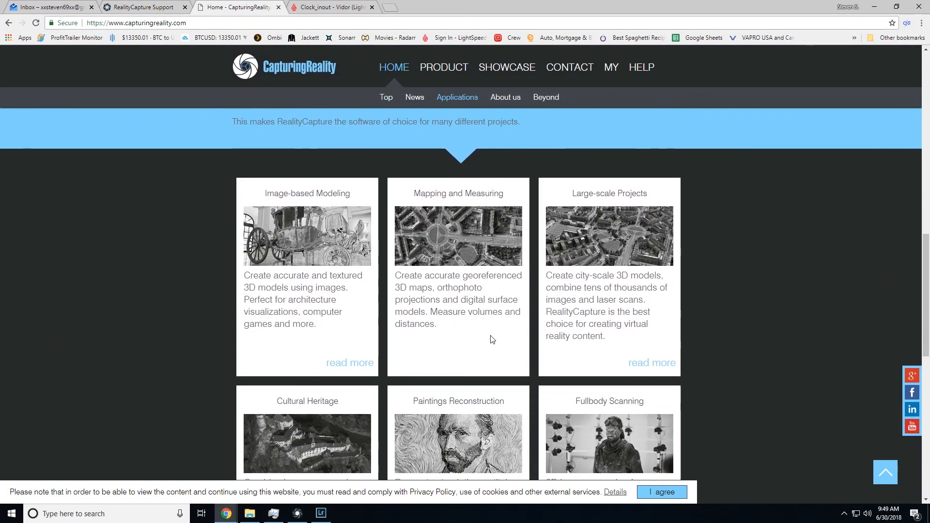
scroll(438, 193, up, 12)
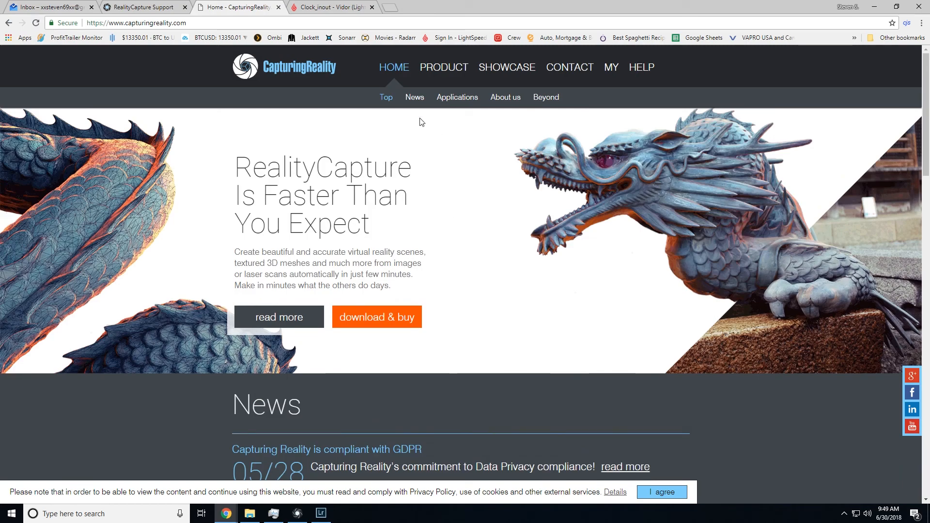
click(295, 324)
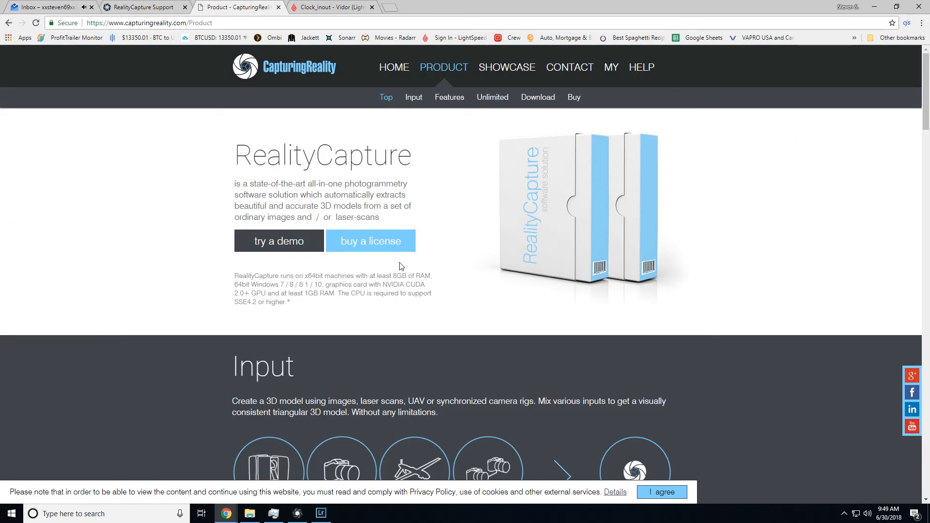
Skim the product page's Features, Unlimited and Try for Free sections for supported image formats.
scroll(472, 312, down, 7)
scroll(473, 316, down, 9)
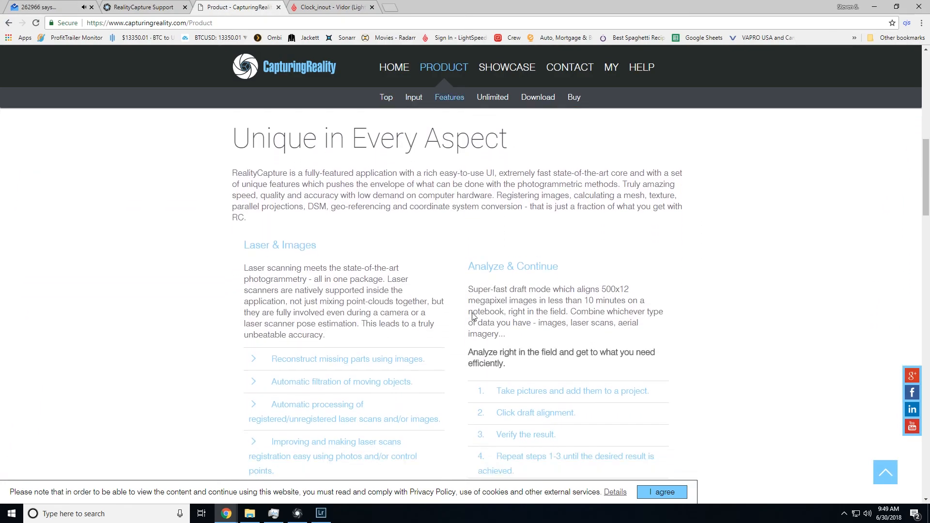
scroll(471, 312, down, 5)
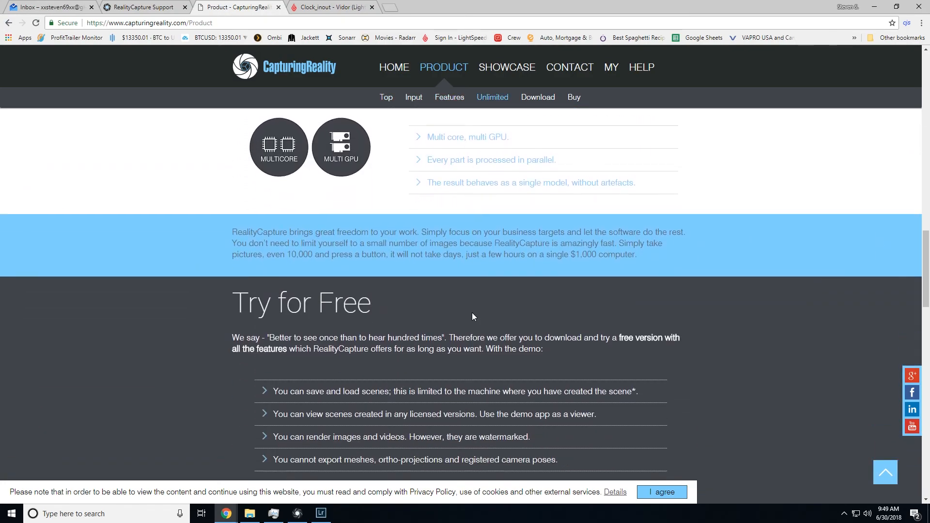
scroll(472, 312, up, 5)
scroll(473, 315, down, 3)
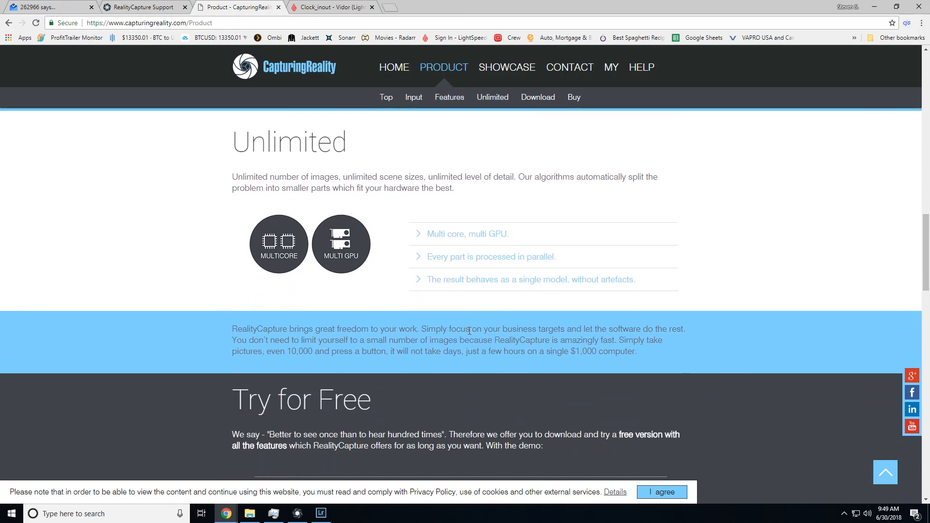
Search the product page for "raw".
key(ctrl+f)
text(raw)
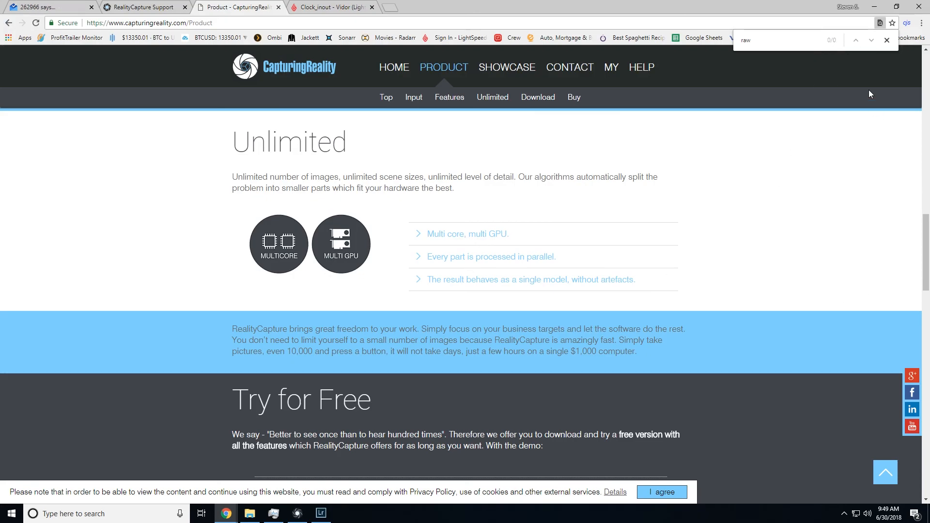
click(886, 39)
Read through the whole product page from the introduction to the licence pricing, and return to RealityCapture.
drag(926, 251, 928, 112)
scroll(928, 112, up, 2)
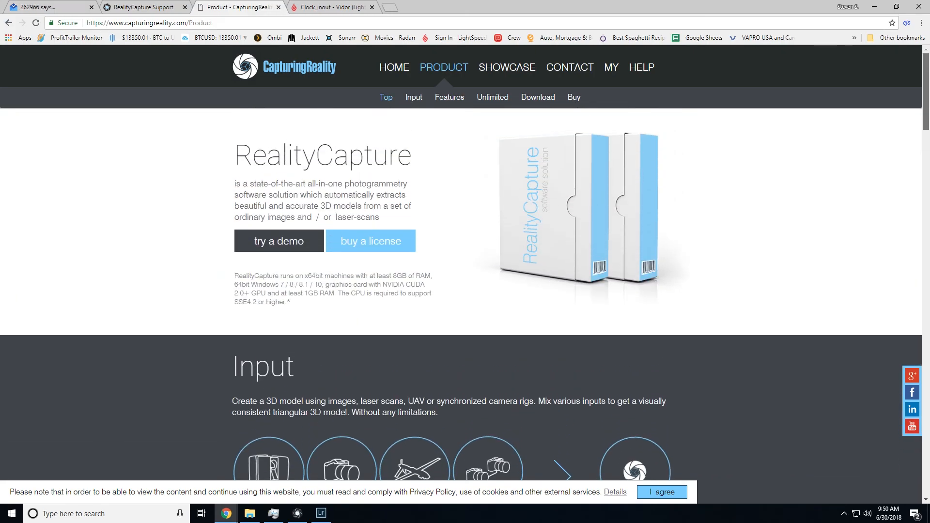
scroll(533, 250, down, 20)
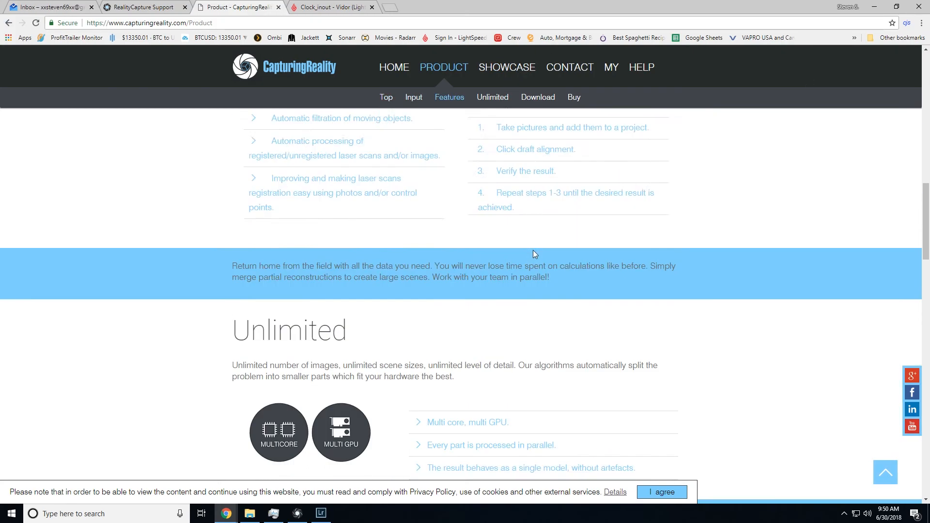
scroll(534, 258, down, 3)
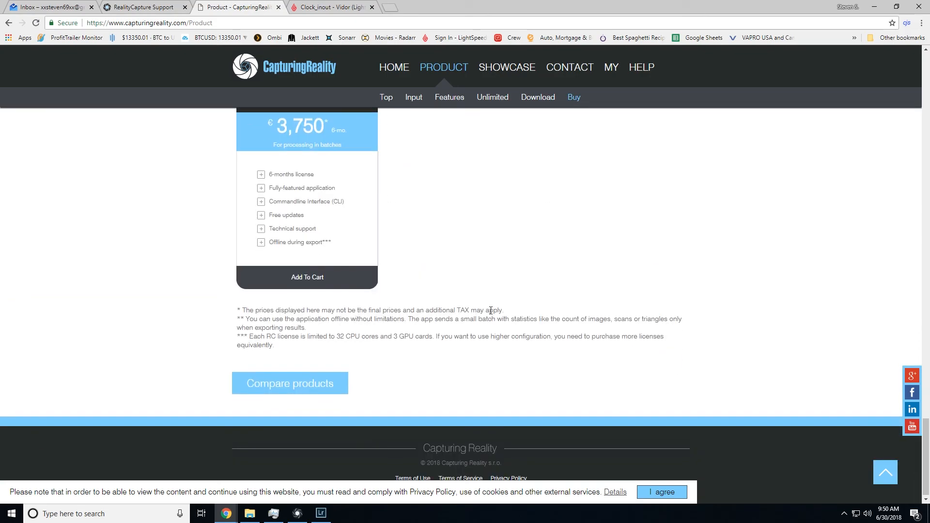
scroll(490, 310, up, 20)
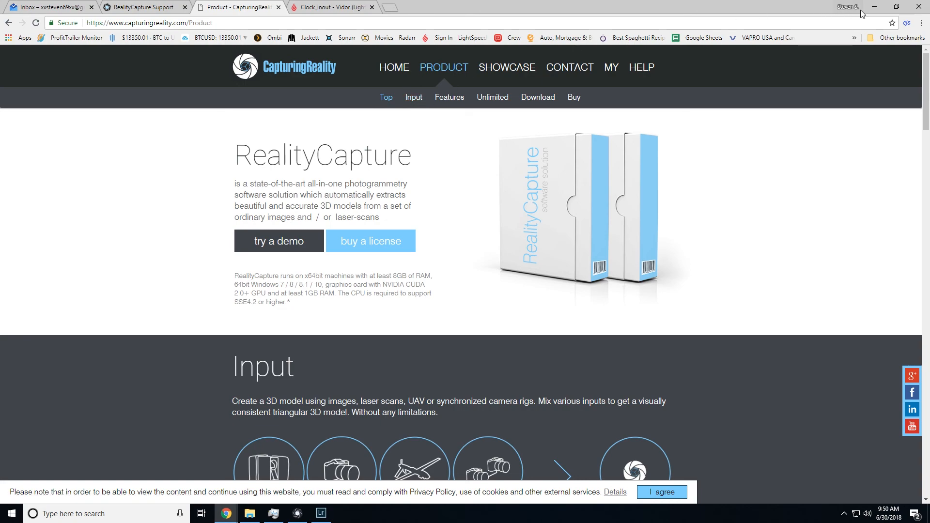
click(873, 6)
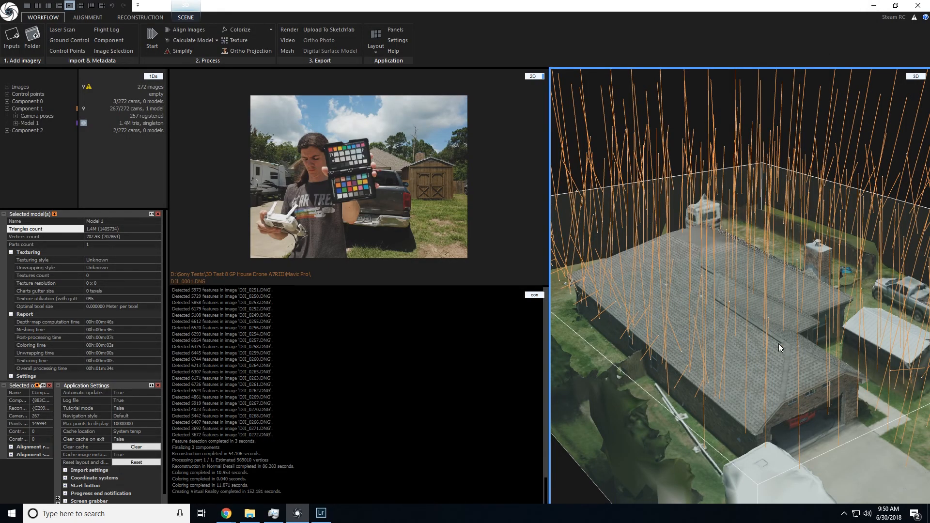
Review the alignment and reconstruction commands used to process the house model.
drag(778, 344, 746, 332)
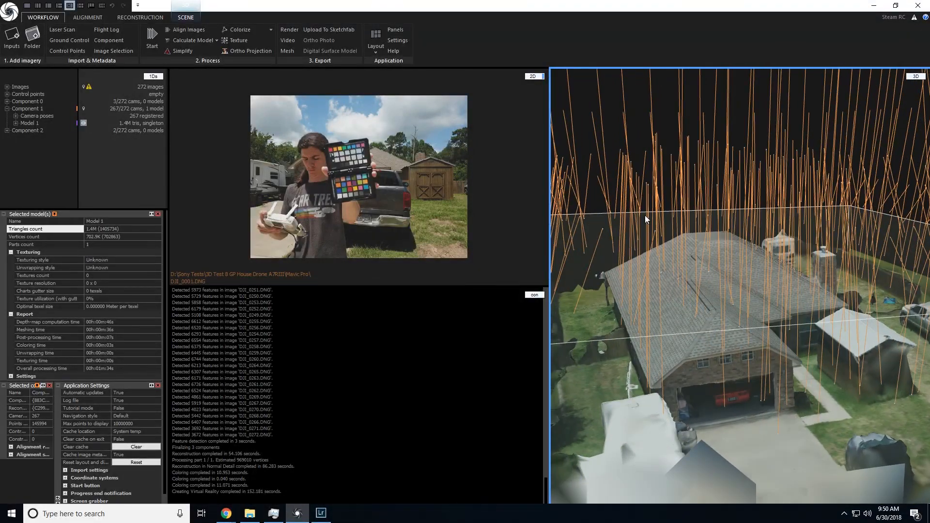
click(73, 18)
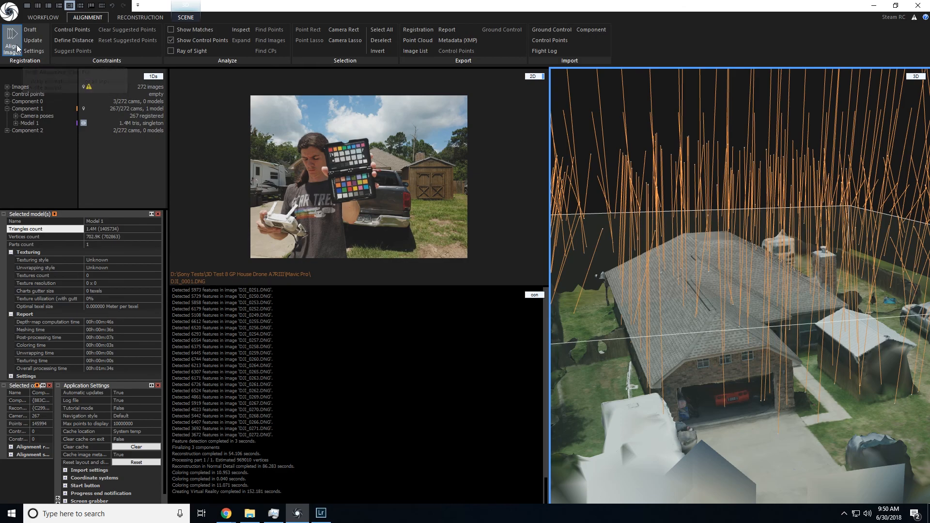
click(140, 17)
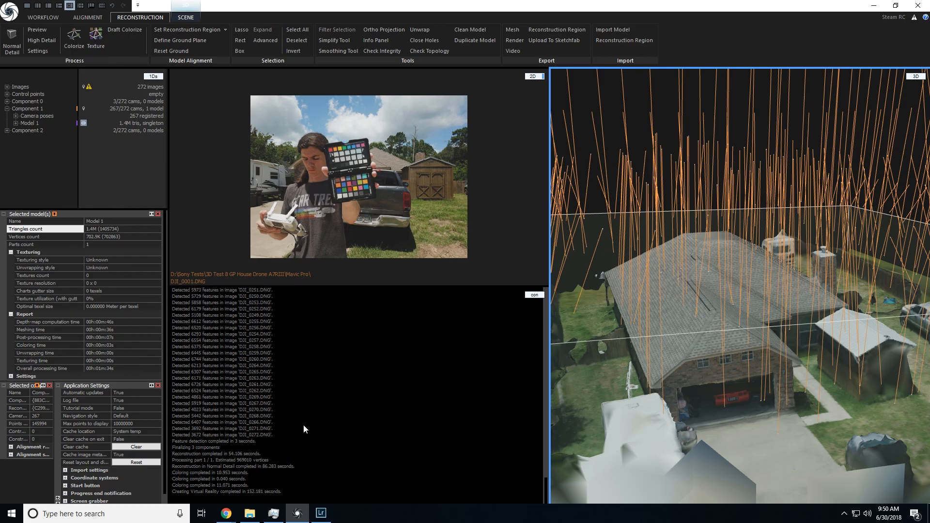
Examine the house model's roof, garage, shed and surrounding yard from close up, from above and at a distance.
mouse_move(826, 410)
mouse_down()
mouse_move(765, 443)
mouse_move(821, 410)
mouse_move(827, 395)
mouse_up()
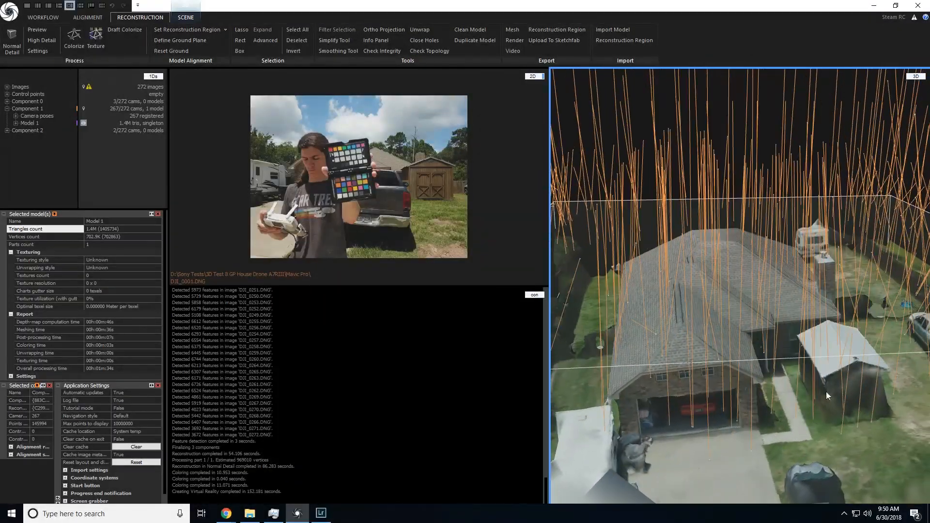
right_drag(855, 374, 819, 391)
scroll(686, 334, up, 4)
scroll(686, 337, down, 5)
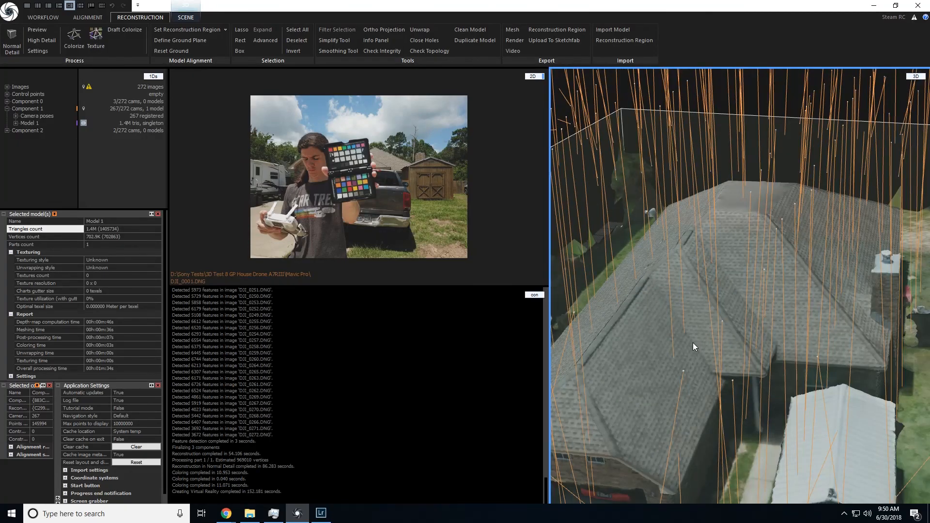
drag(678, 408, 740, 394)
scroll(741, 389, down, 3)
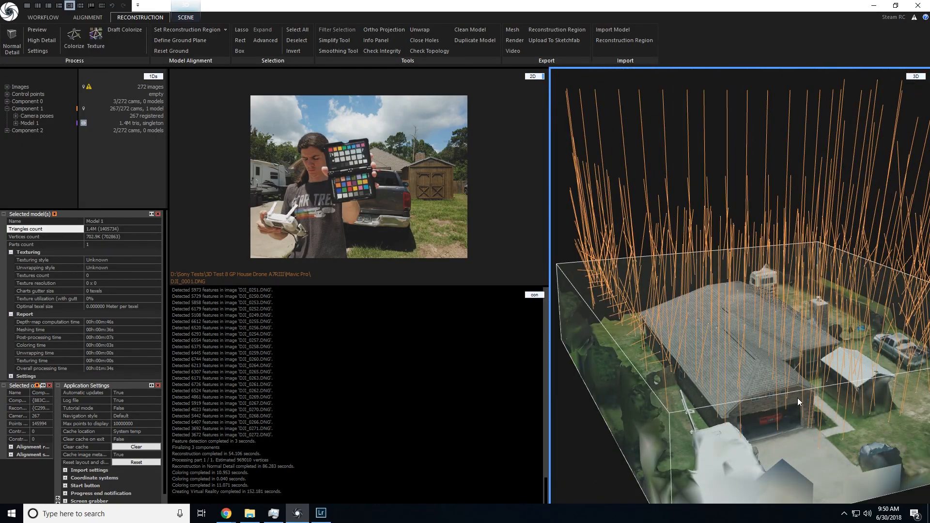
drag(821, 422, 783, 399)
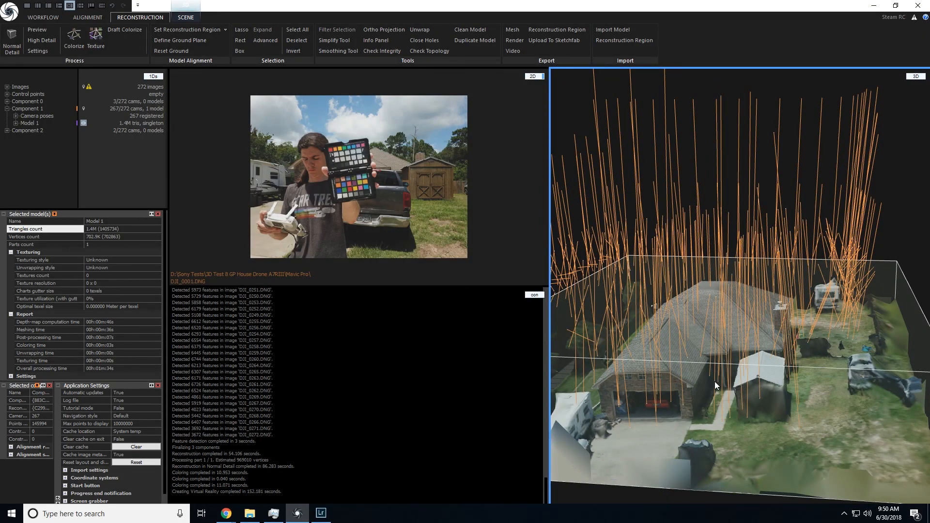
drag(701, 399, 702, 419)
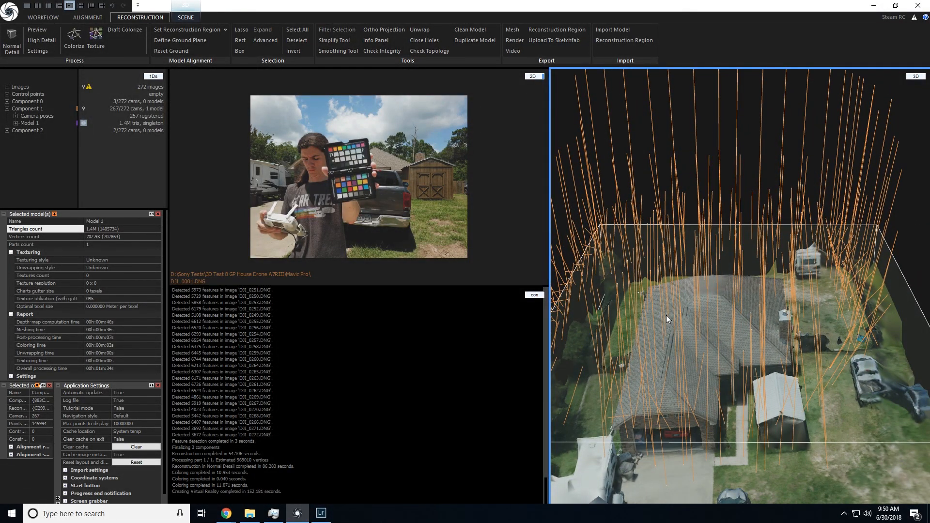
drag(738, 414, 702, 399)
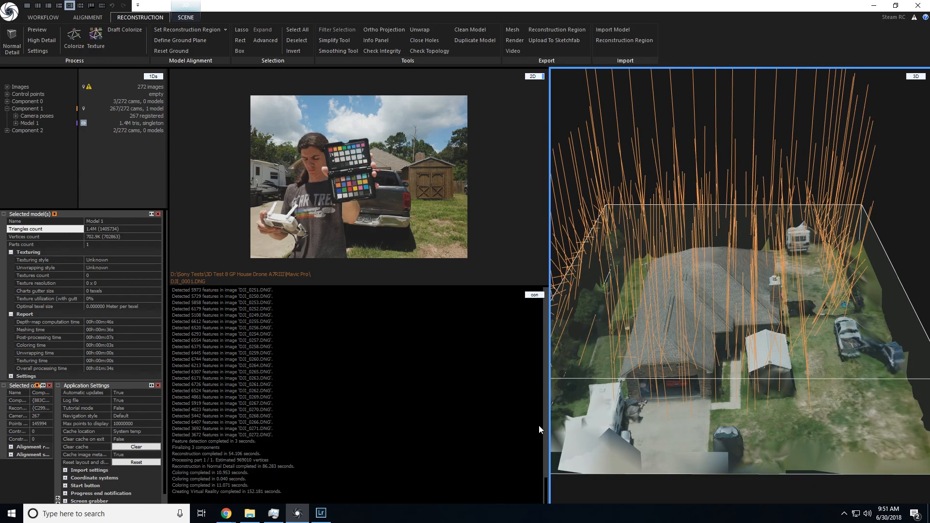
Switch to Lightroom and check the Convert Photo to DNG settings, including the JPEG preview size, without converting the photos.
click(320, 513)
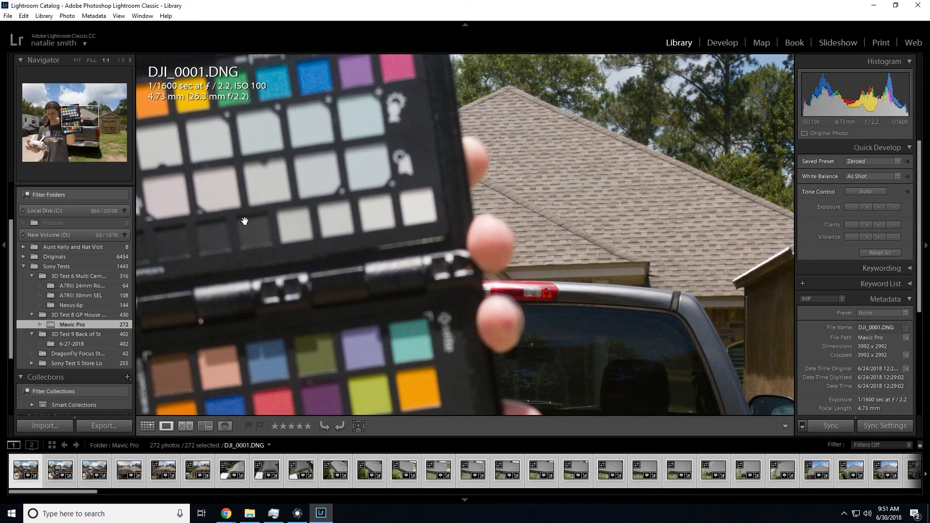
click(43, 16)
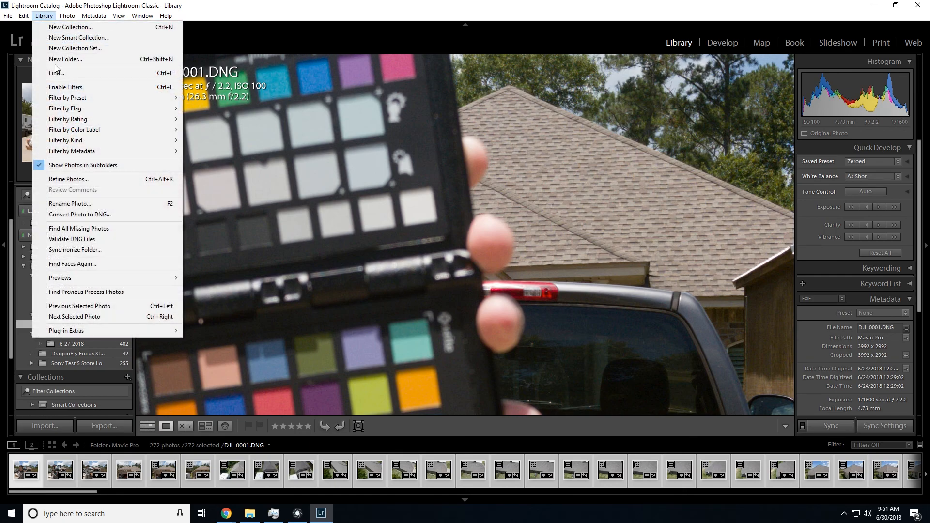
click(114, 219)
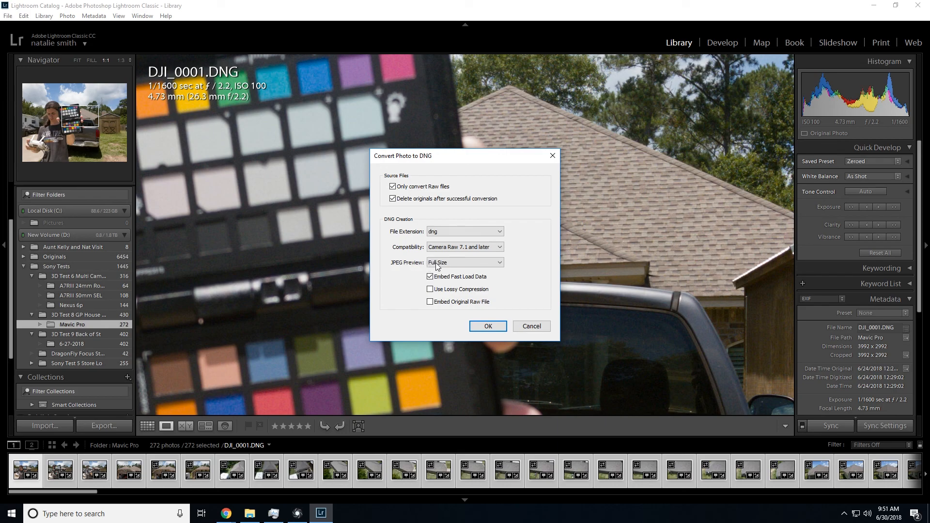
click(528, 327)
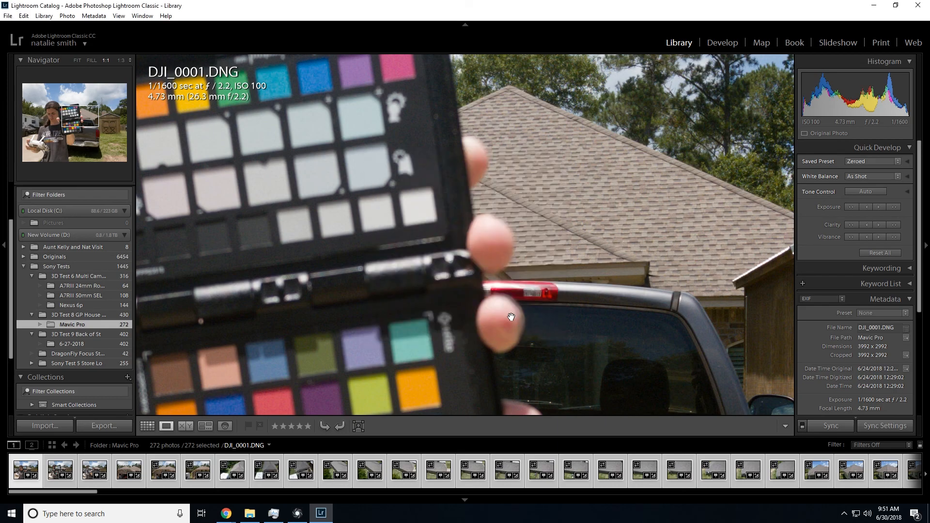
Return to RealityCapture and inspect the main roof's shingles and ridge up close from the opposite end of the house.
click(874, 6)
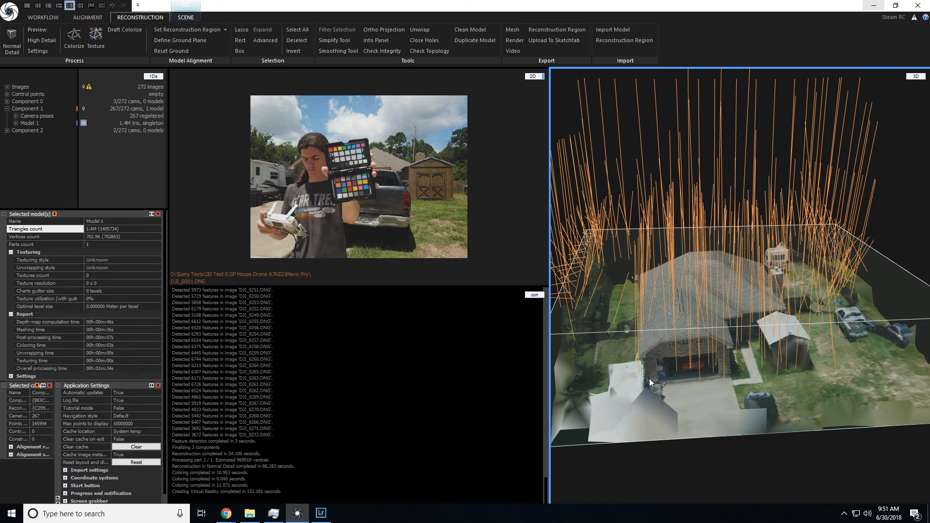
drag(664, 367, 706, 355)
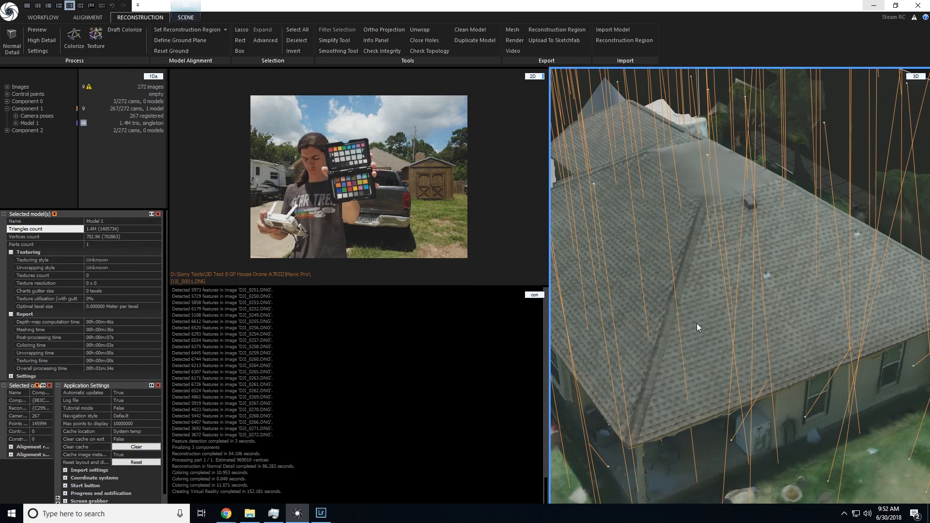